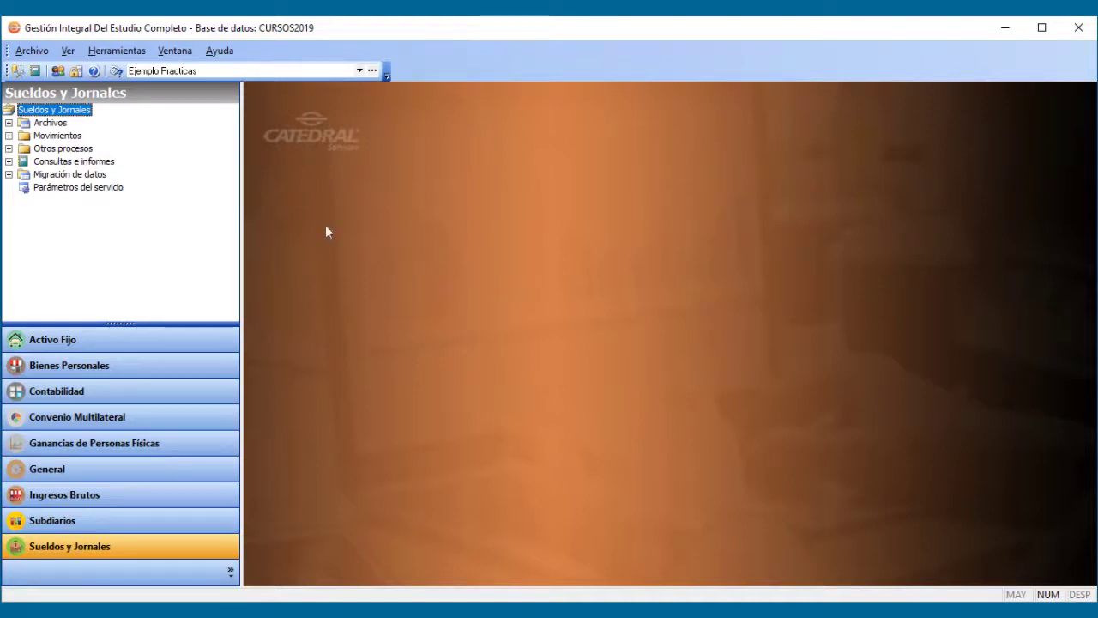
Open the Tipos de liquidaciones list from the Convenios files of Sueldos y Jornales.
left_click(34, 124)
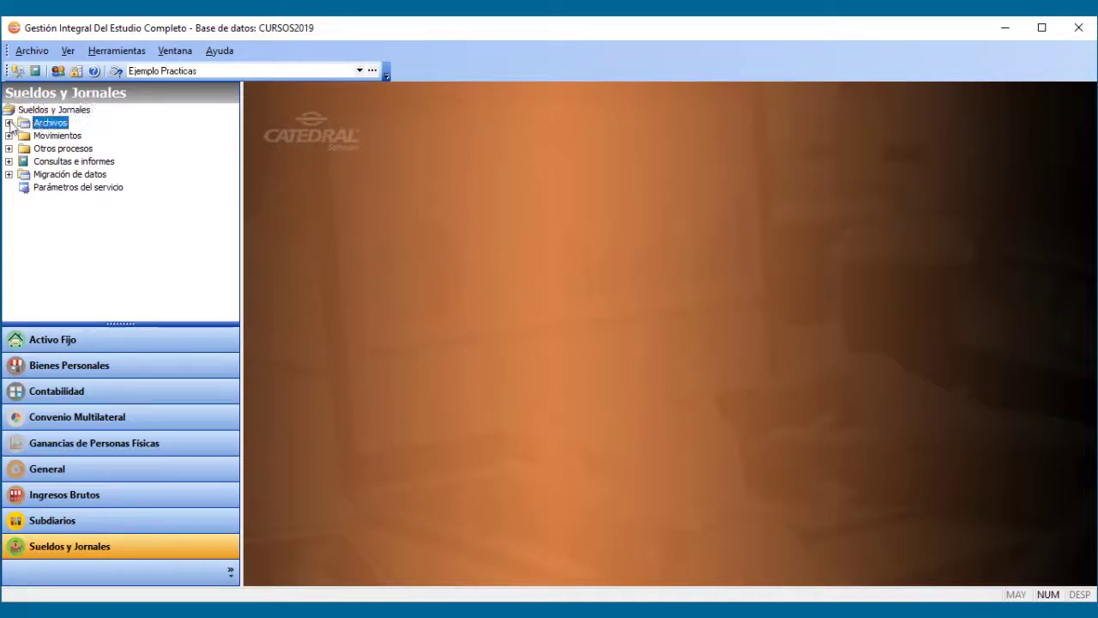
left_click(8, 123)
left_click(24, 150)
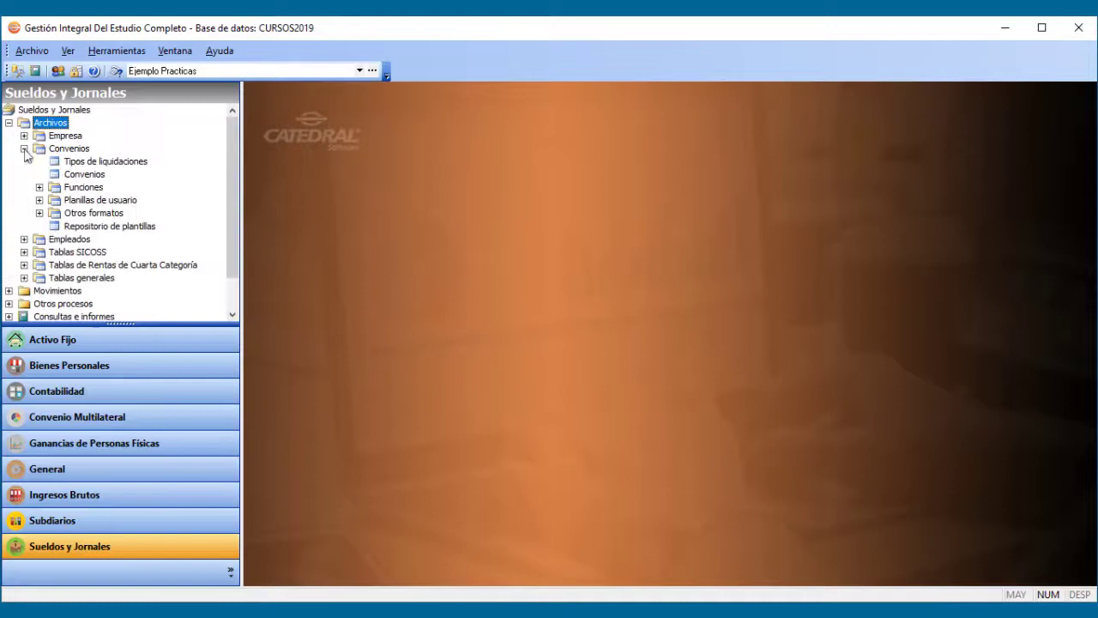
left_click(100, 163)
double_click(101, 163)
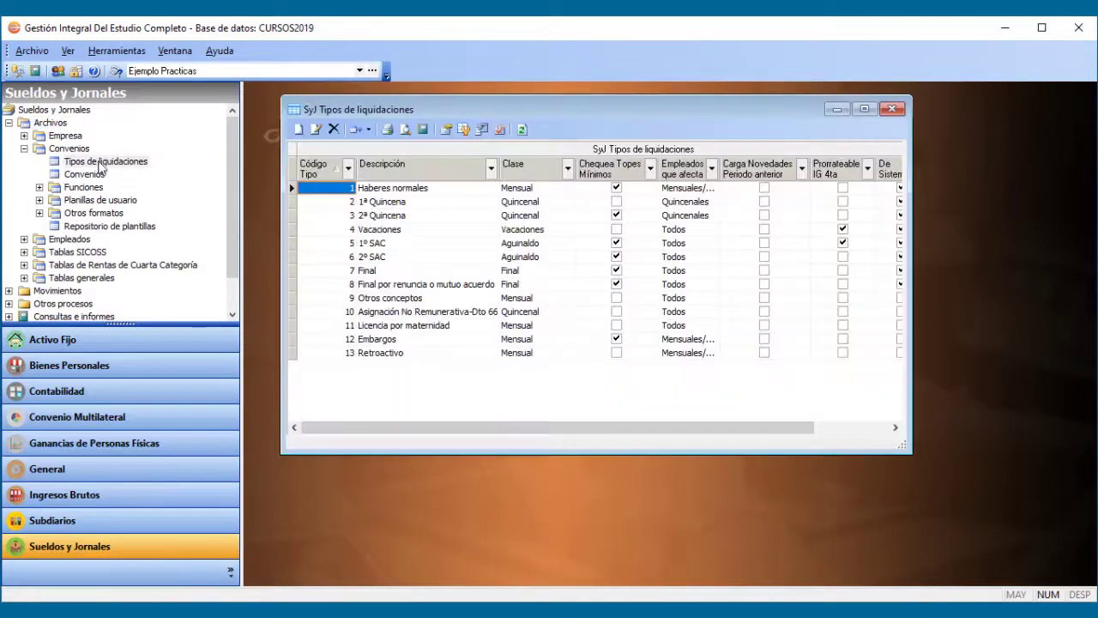
Start a new settlement type with code 14 and class Mensual.
right_click(422, 396)
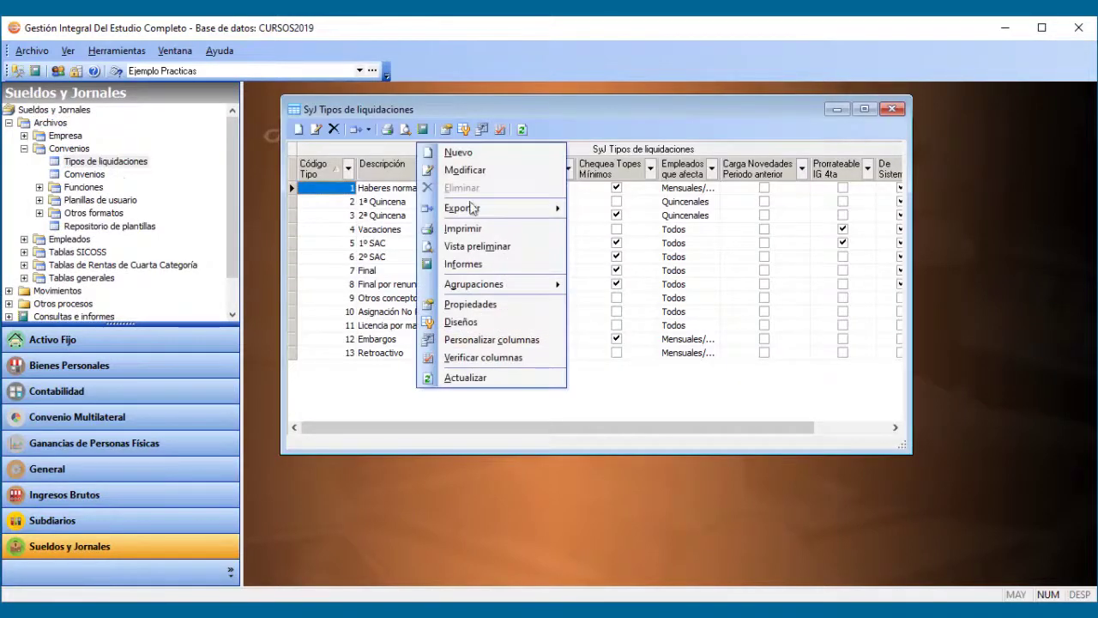
left_click(457, 152)
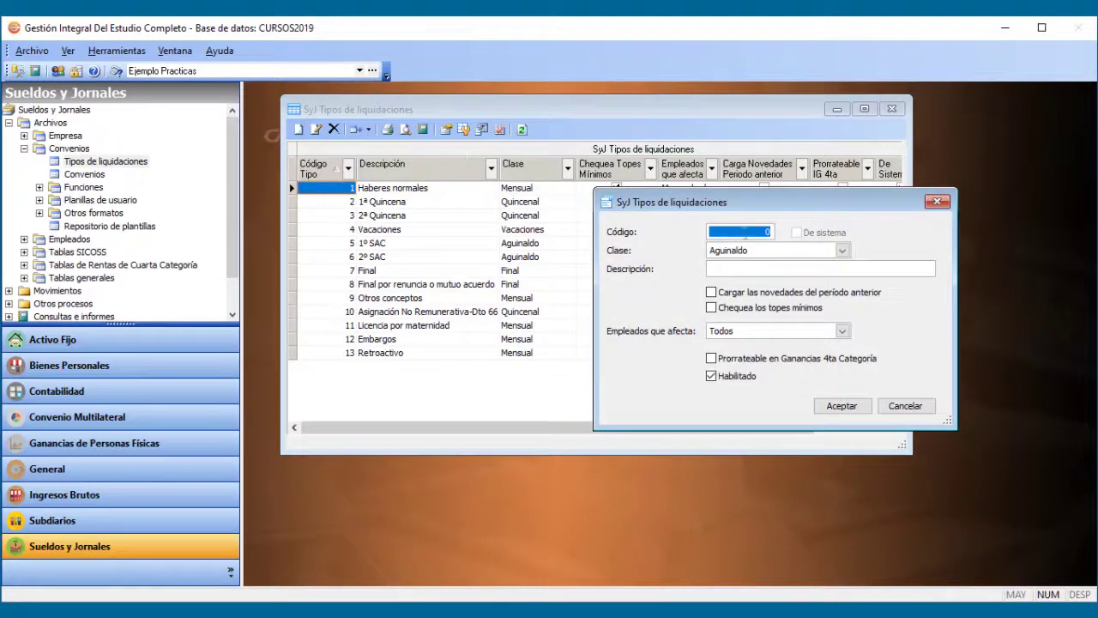
left_click_drag(743, 232, 771, 231)
type("1")
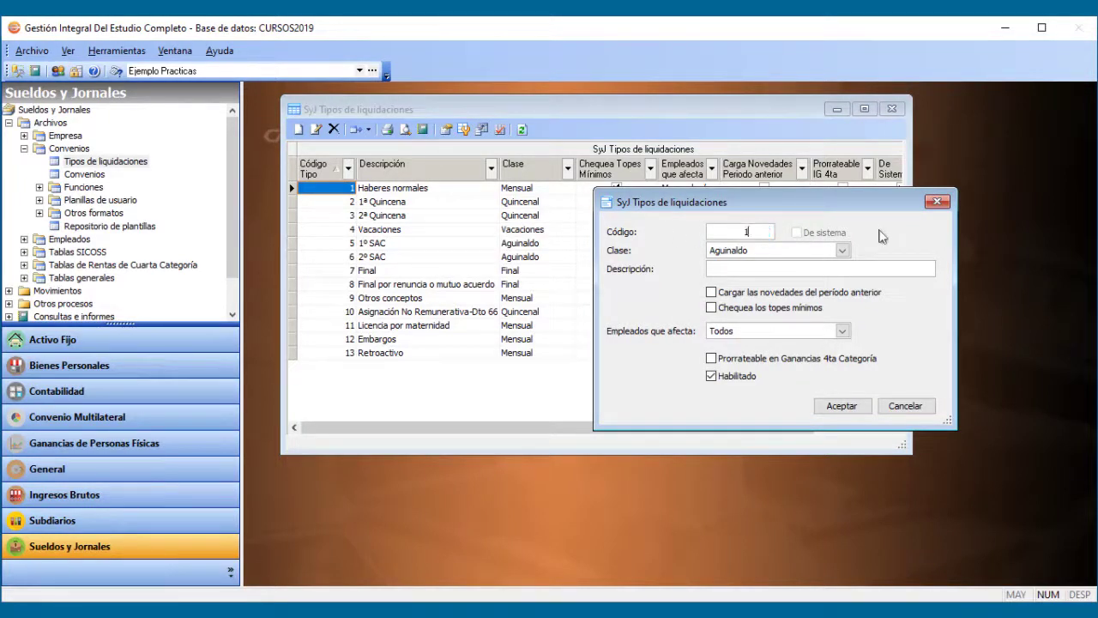
type("4")
left_click(822, 250)
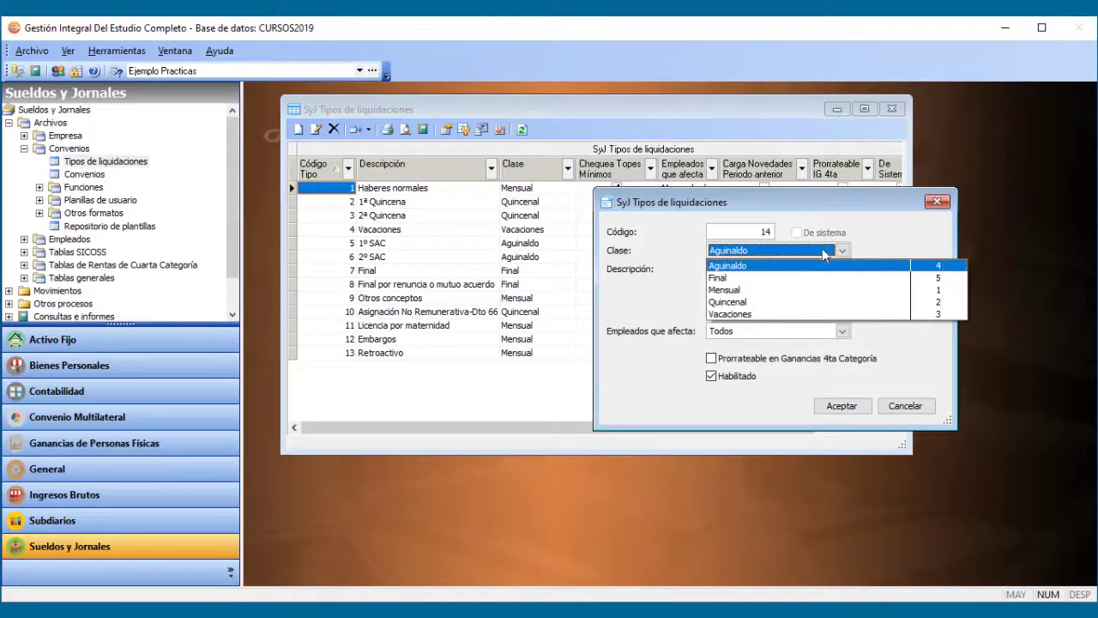
left_click(756, 291)
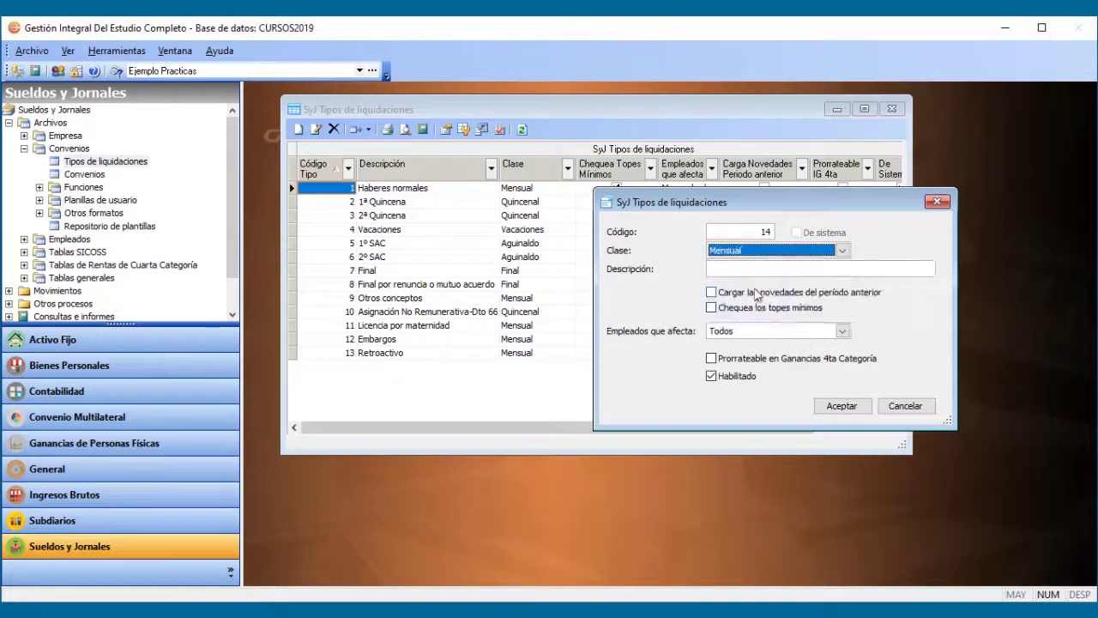
Describe the new settlement type as SAC Cuotas, apply it to Todos employees, and save it, closing the list.
left_click(725, 270)
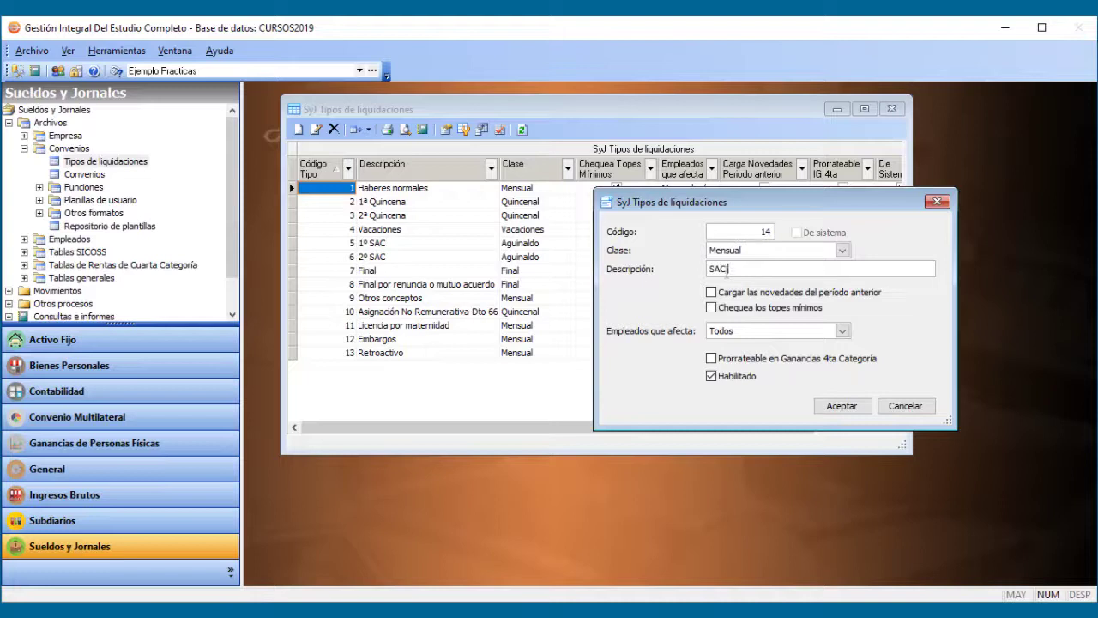
type("SAC Cuotas")
left_click(721, 331)
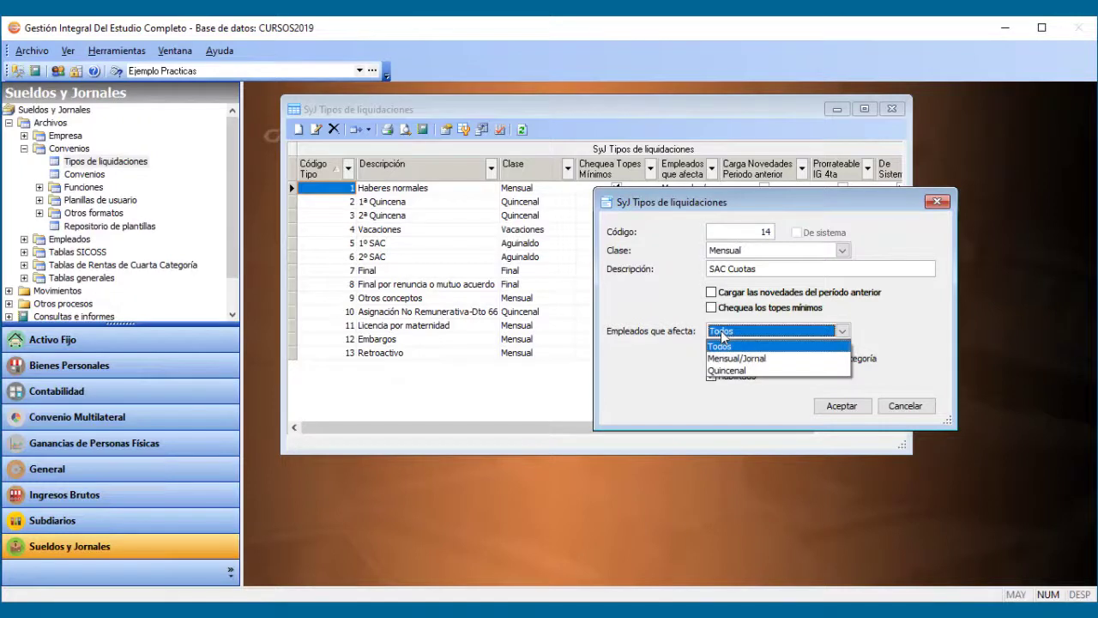
left_click(738, 334)
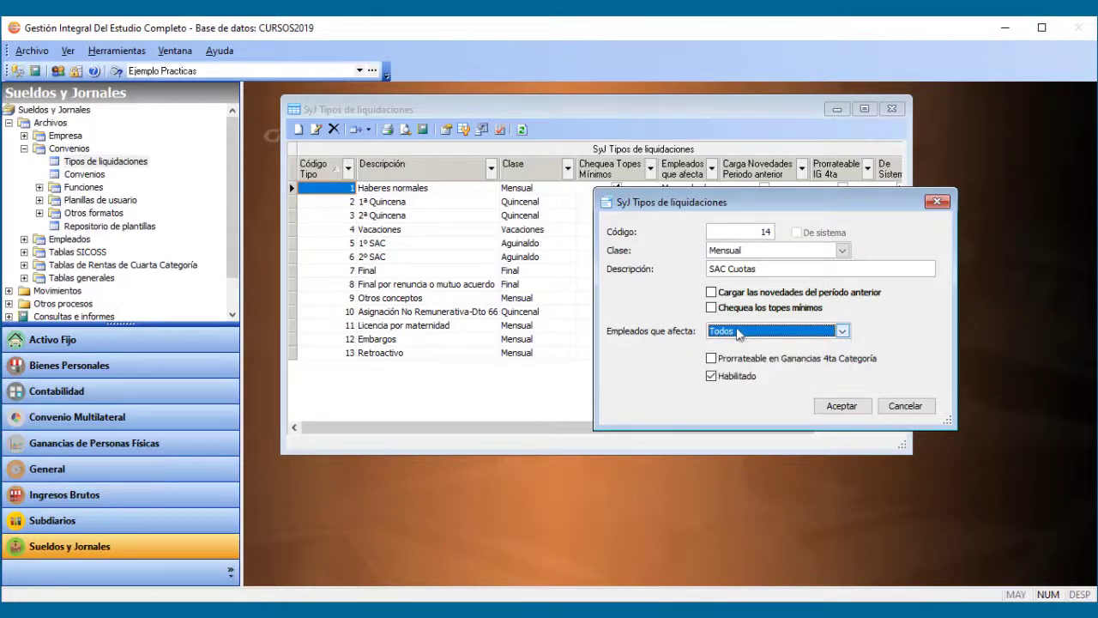
left_click(842, 406)
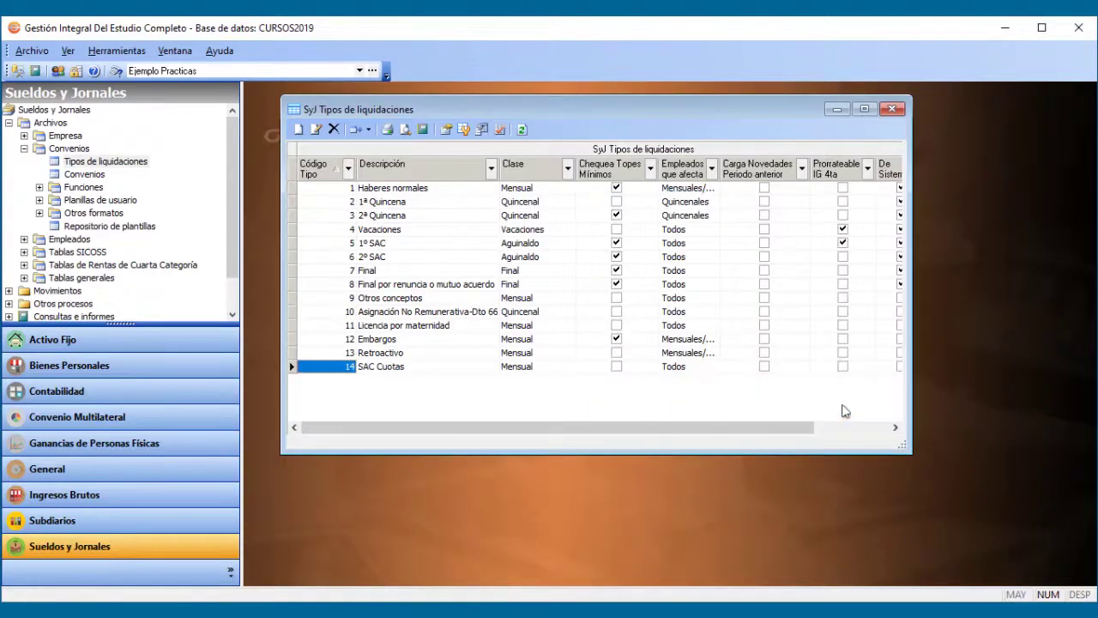
left_click(892, 108)
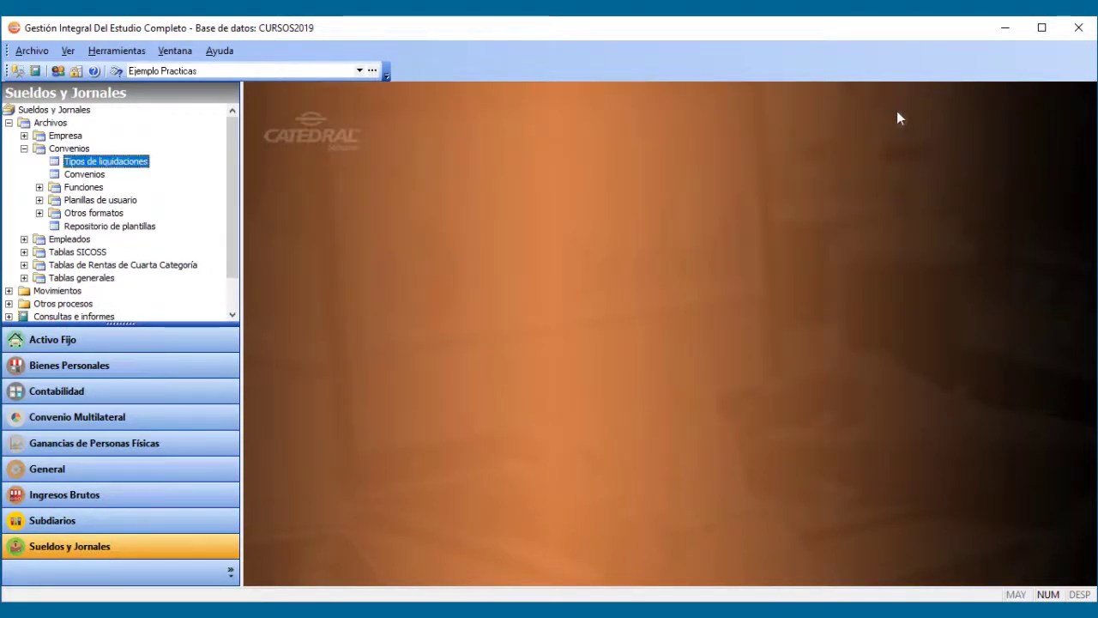
Open the Convenios list and reposition its window higher in the workspace.
left_click(86, 175)
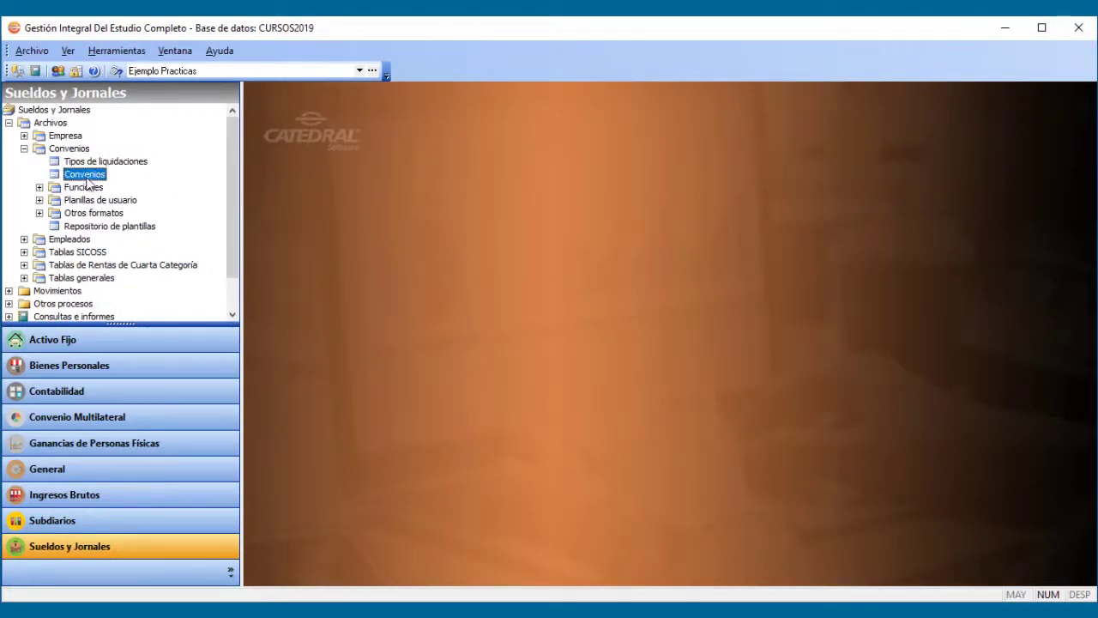
double_click(86, 177)
left_click_drag(348, 134, 616, 96)
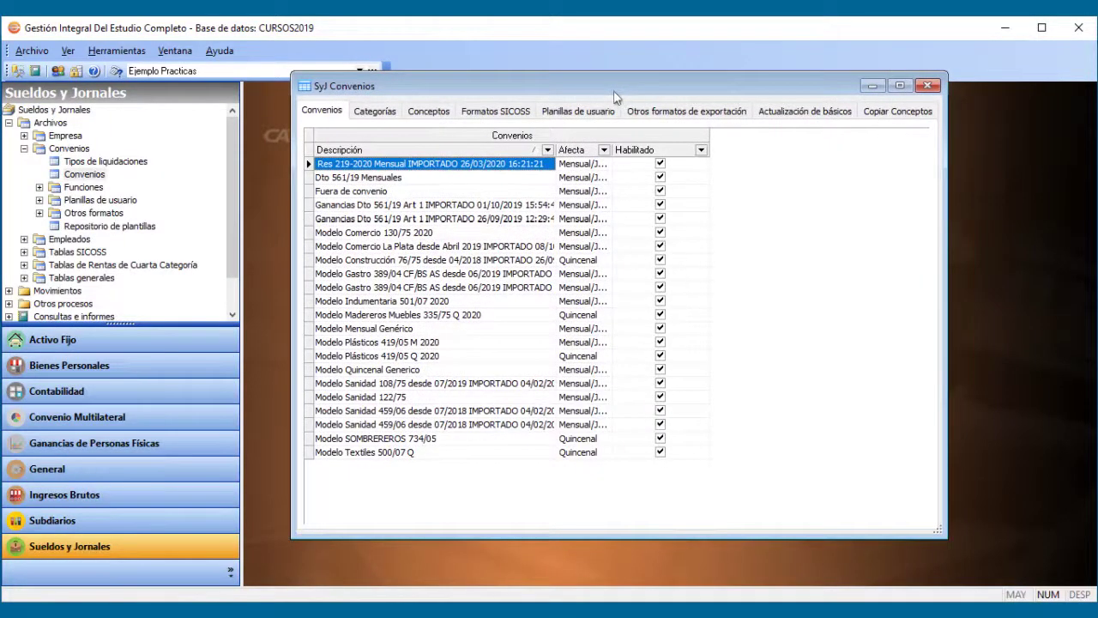
Import the agreement 1º SAC en 2 cuotas Julio y Agosto from the folder of the same name under Catedral Software.
right_click(752, 196)
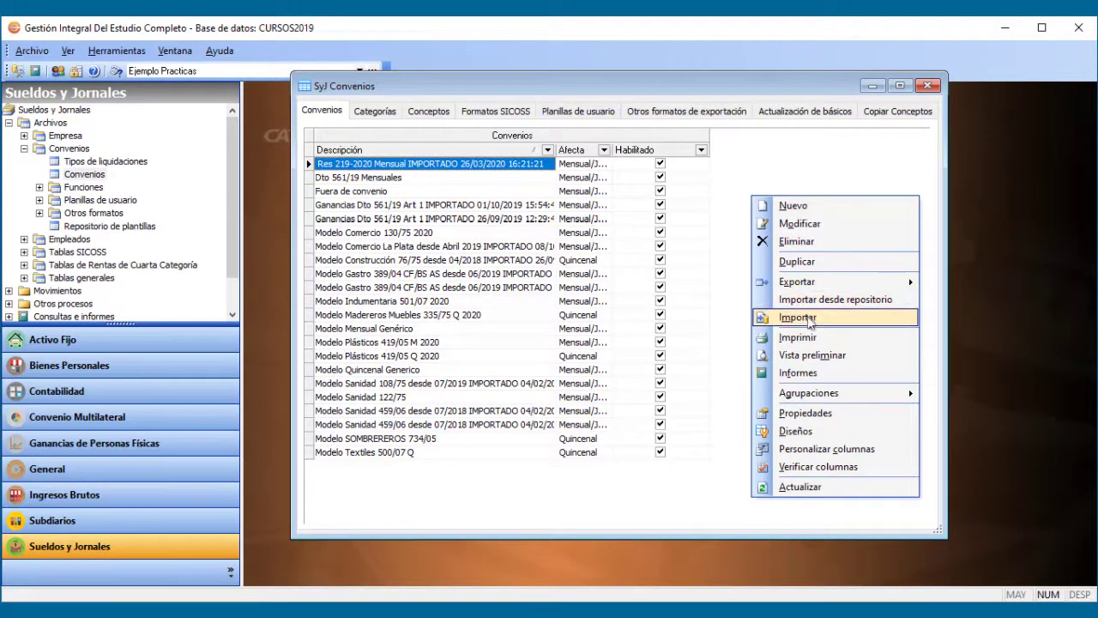
left_click(798, 317)
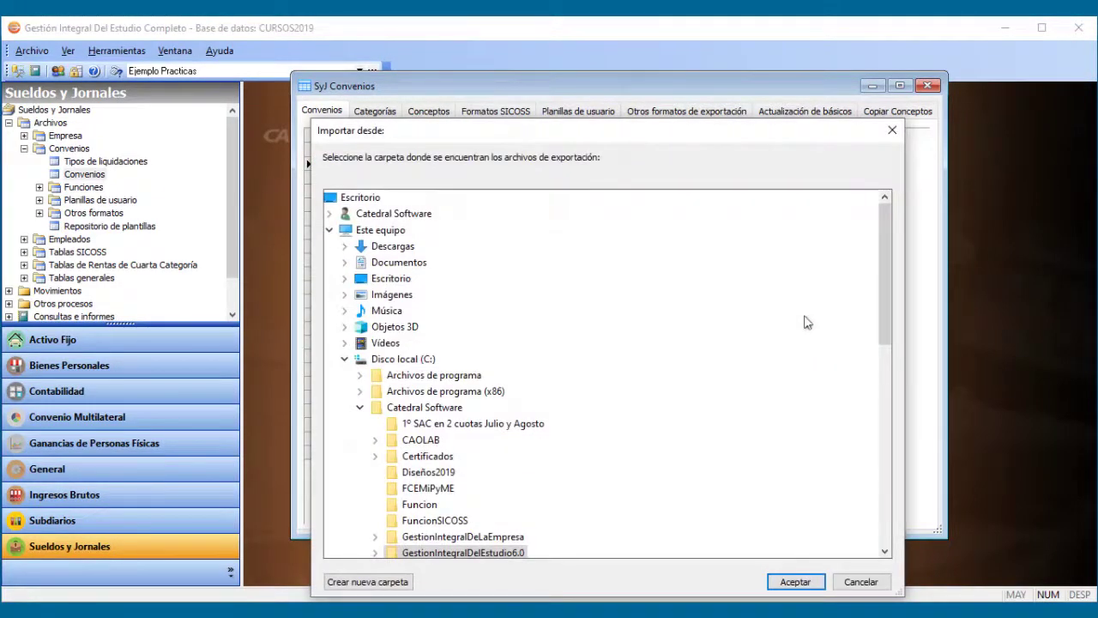
left_click(487, 425)
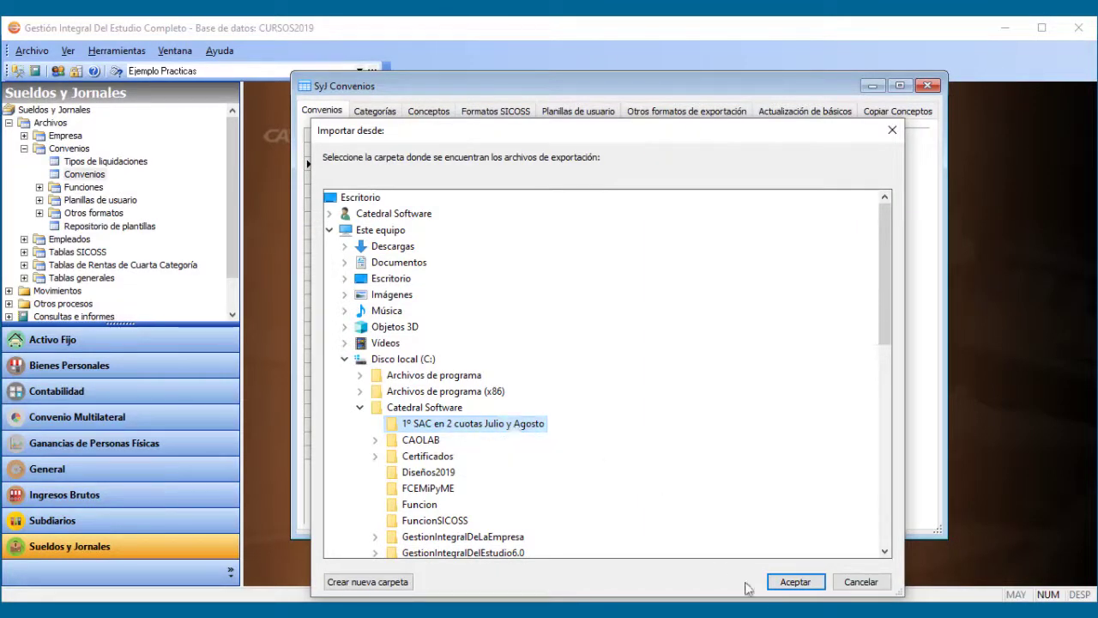
left_click(794, 582)
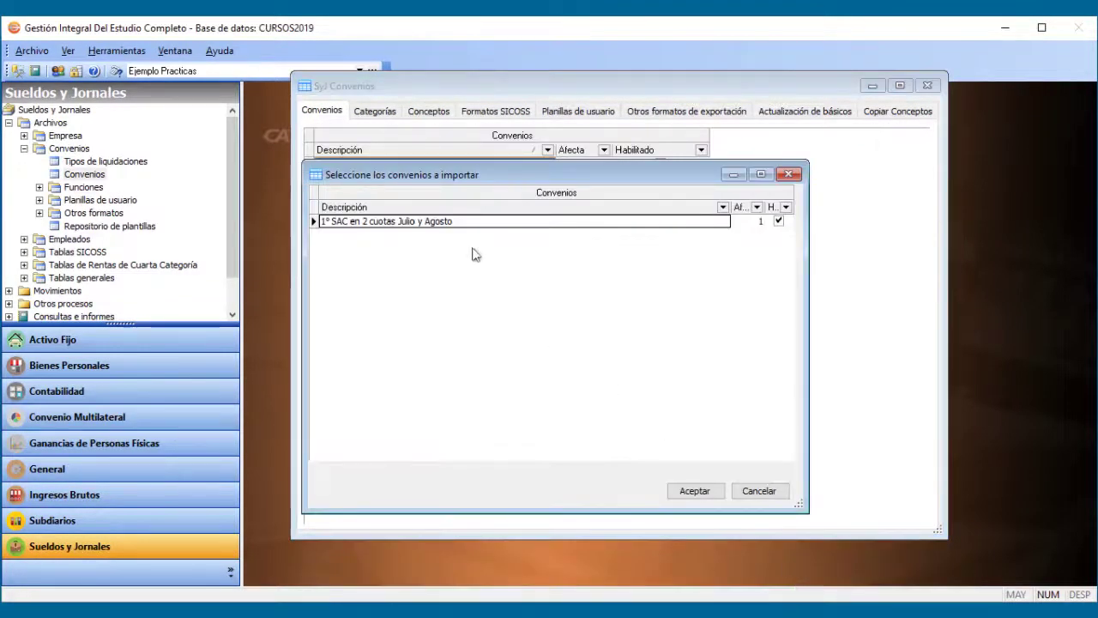
left_click(454, 222)
left_click(686, 496)
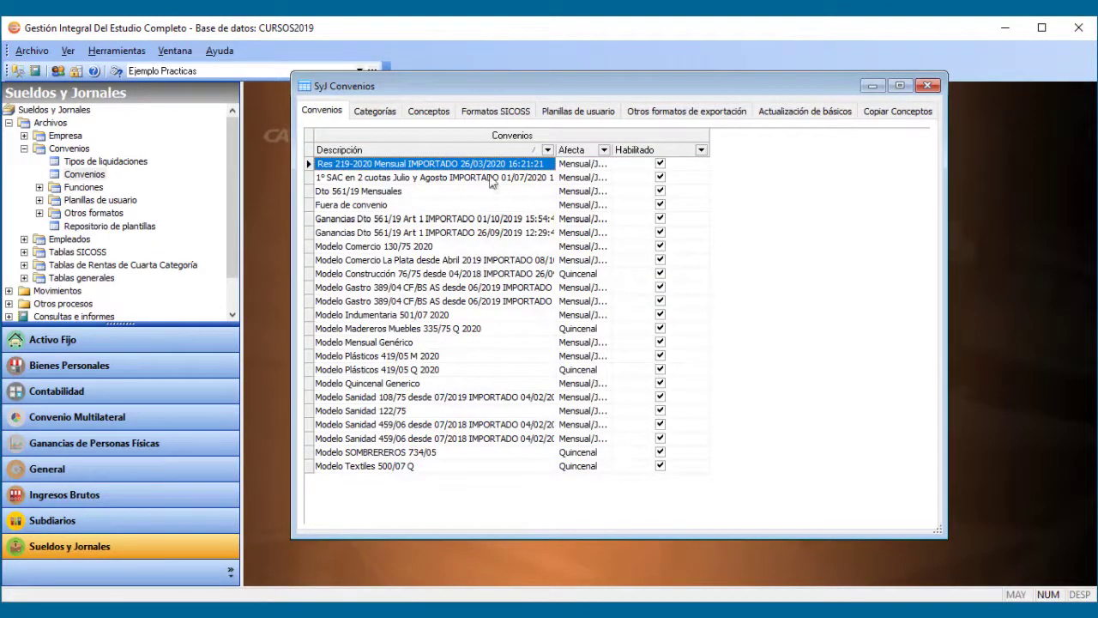
Copy concepts 1º SAC Cuota 1 de 2 and 1º SAC Cuota 2 de 2 from the imported agreement to Modelo Mensual Genérico.
left_click(489, 177)
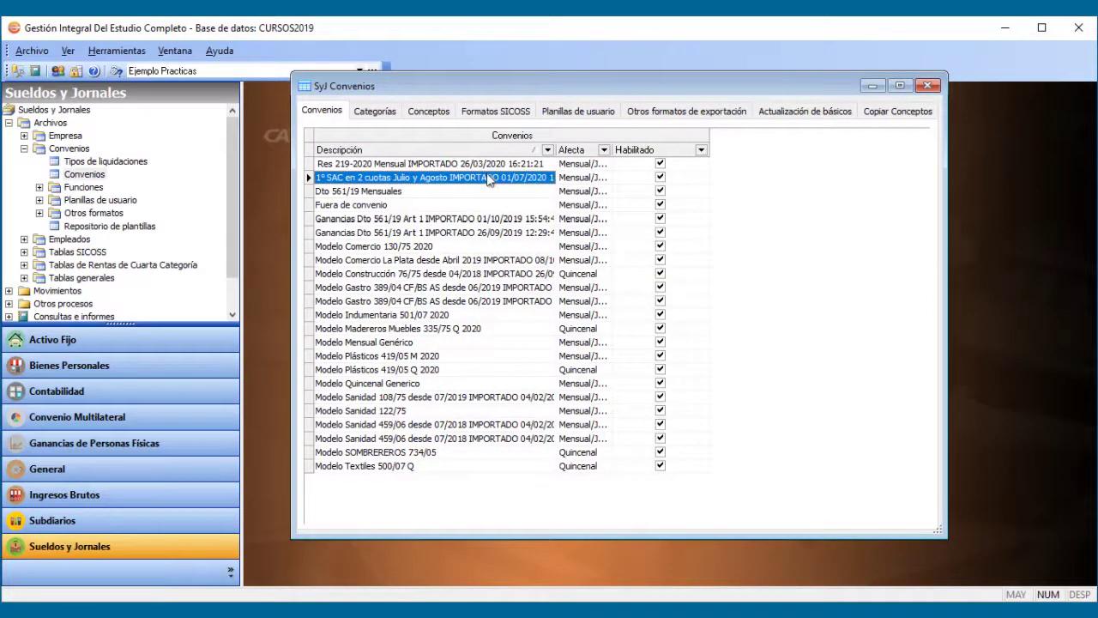
left_click(892, 113)
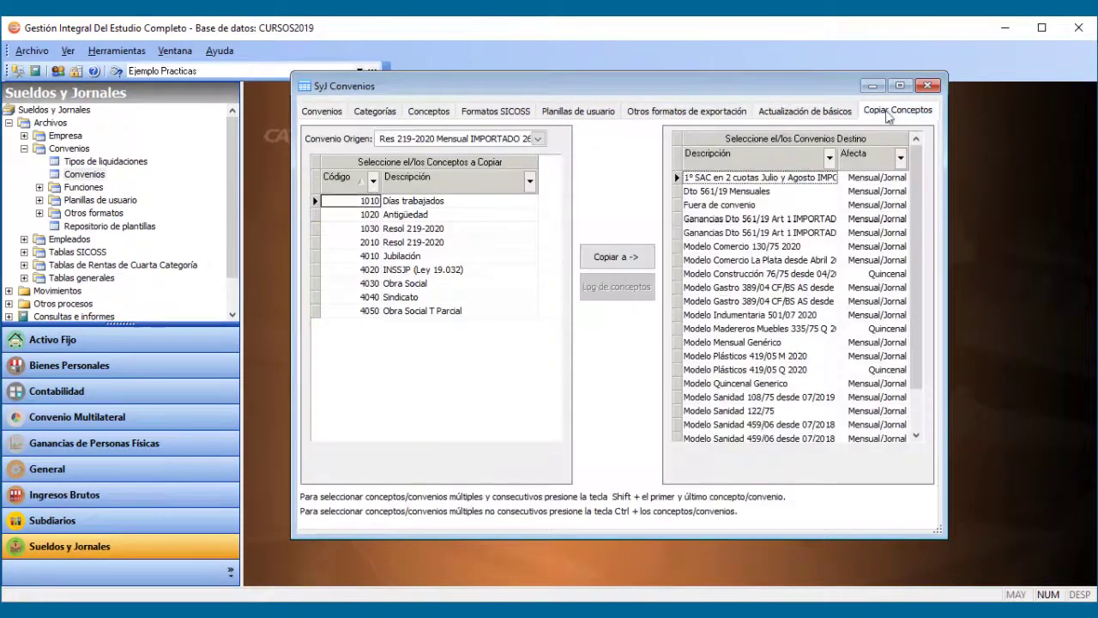
left_click(537, 140)
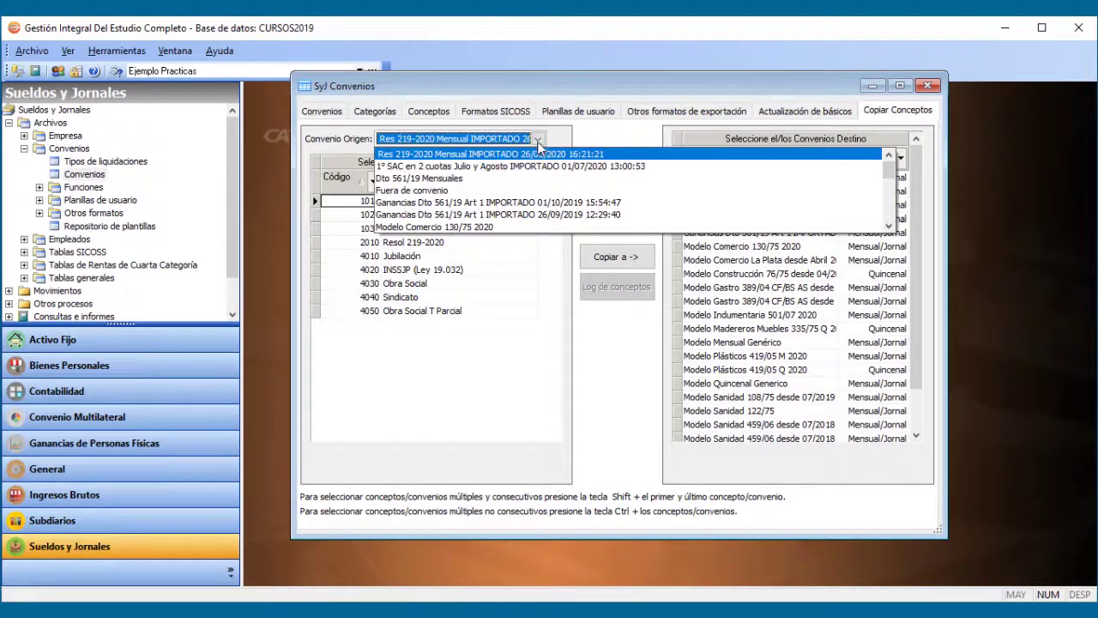
left_click(537, 166)
left_click(448, 203)
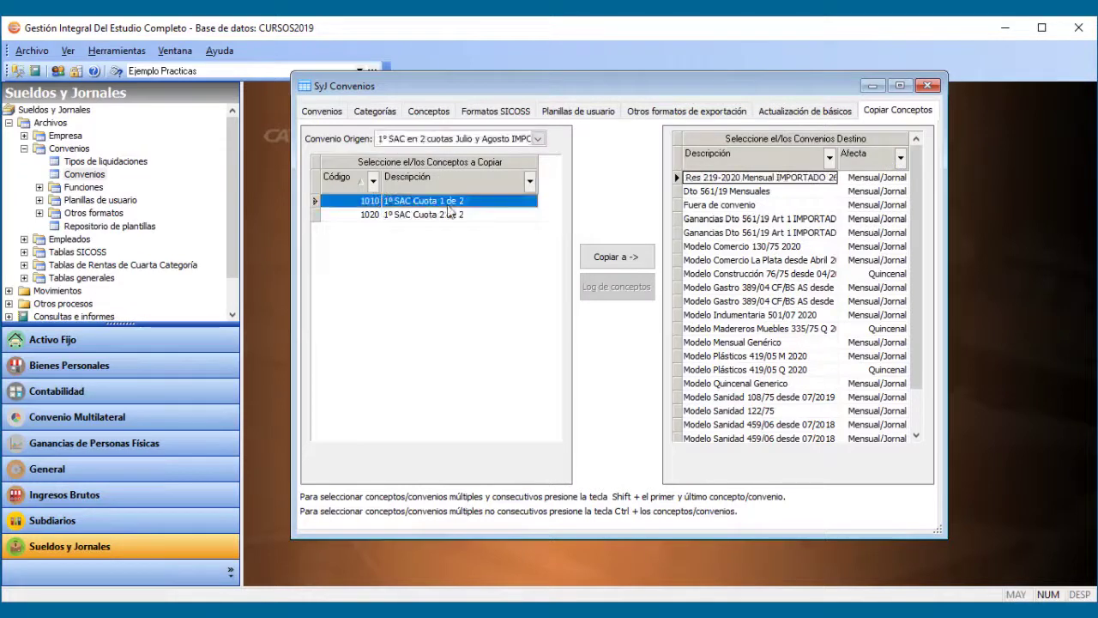
left_click(448, 216, "shift")
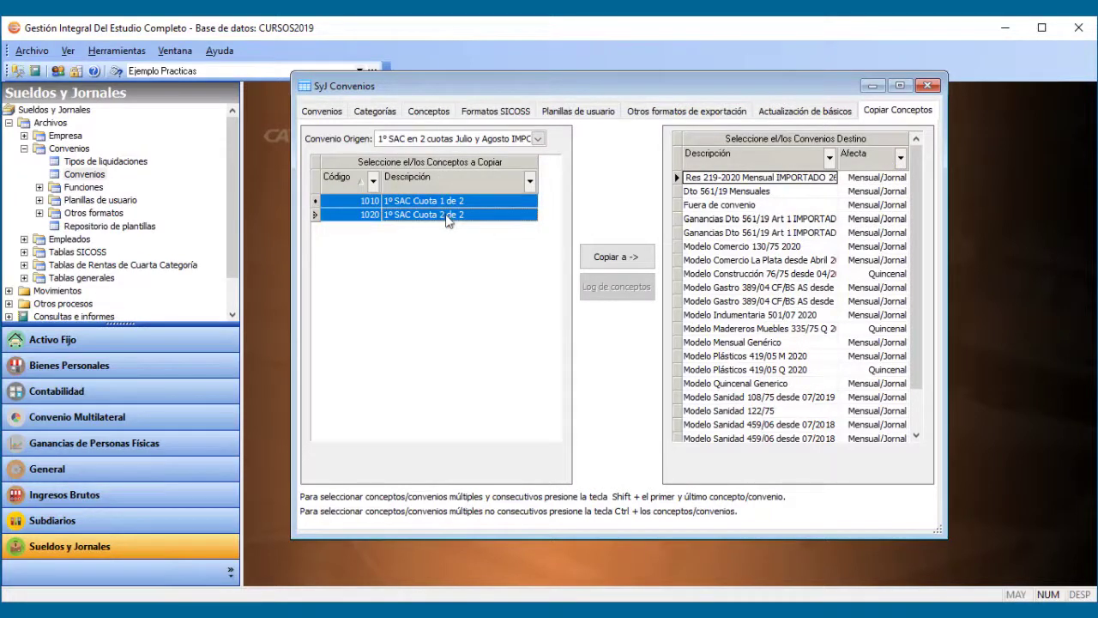
left_click(752, 342)
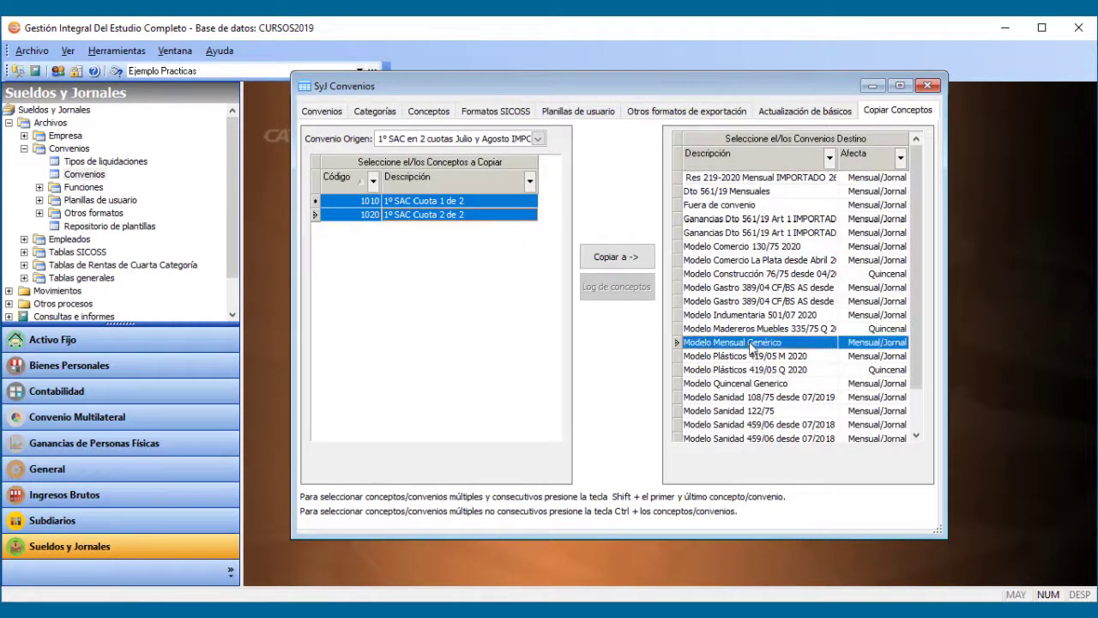
left_click(611, 259)
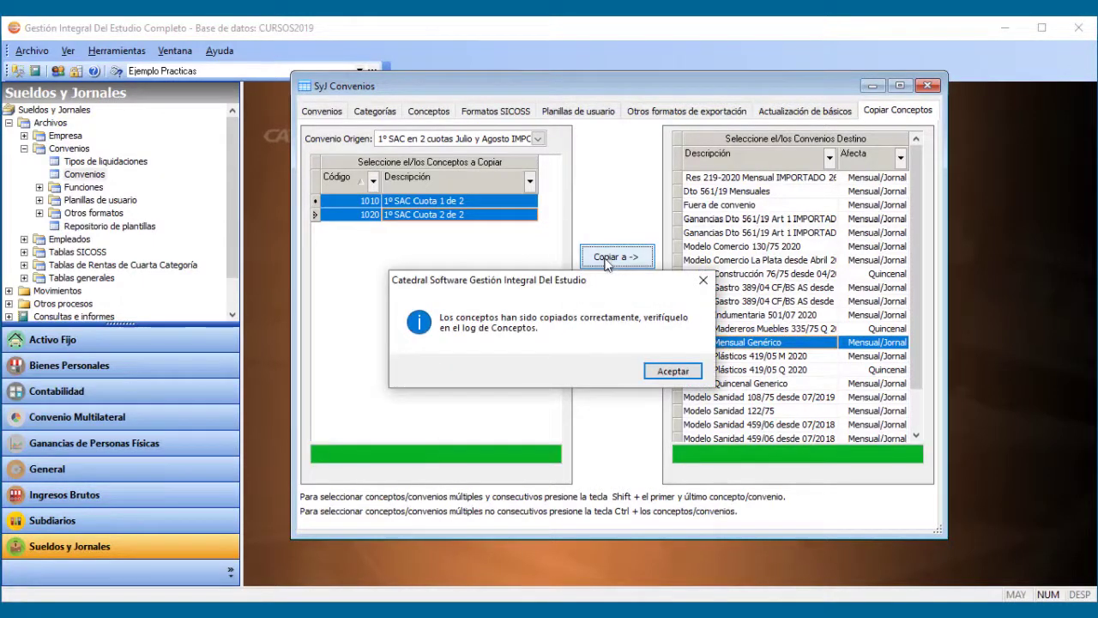
left_click(683, 373)
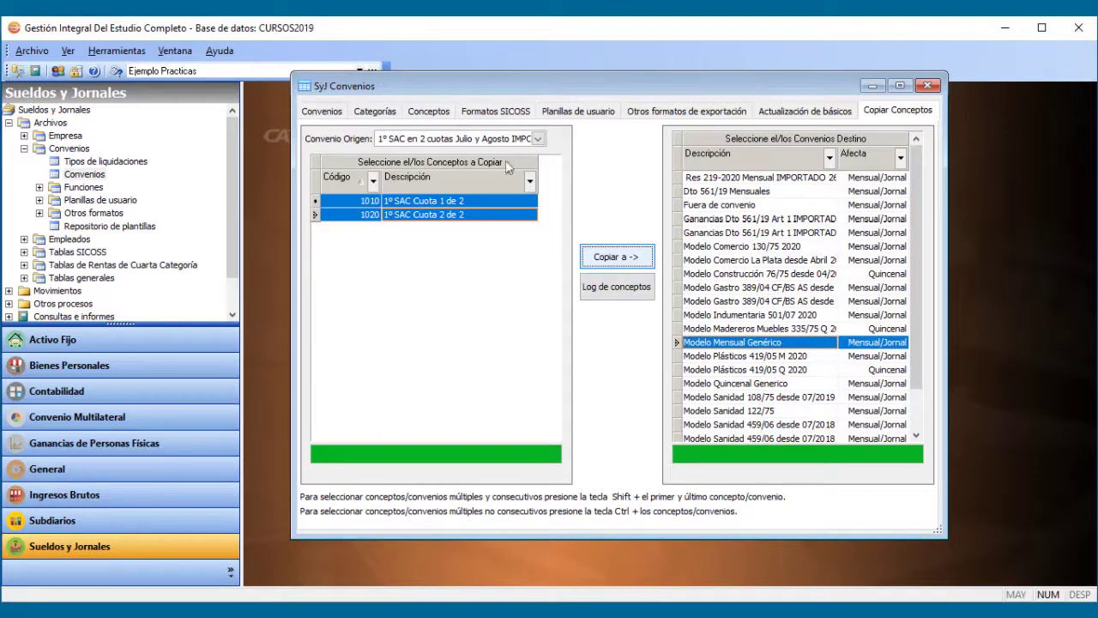
Open the concept 1º SAC Cuota 1 de 2 of the Modelo Mensual Genérico agreement for modification.
left_click(323, 114)
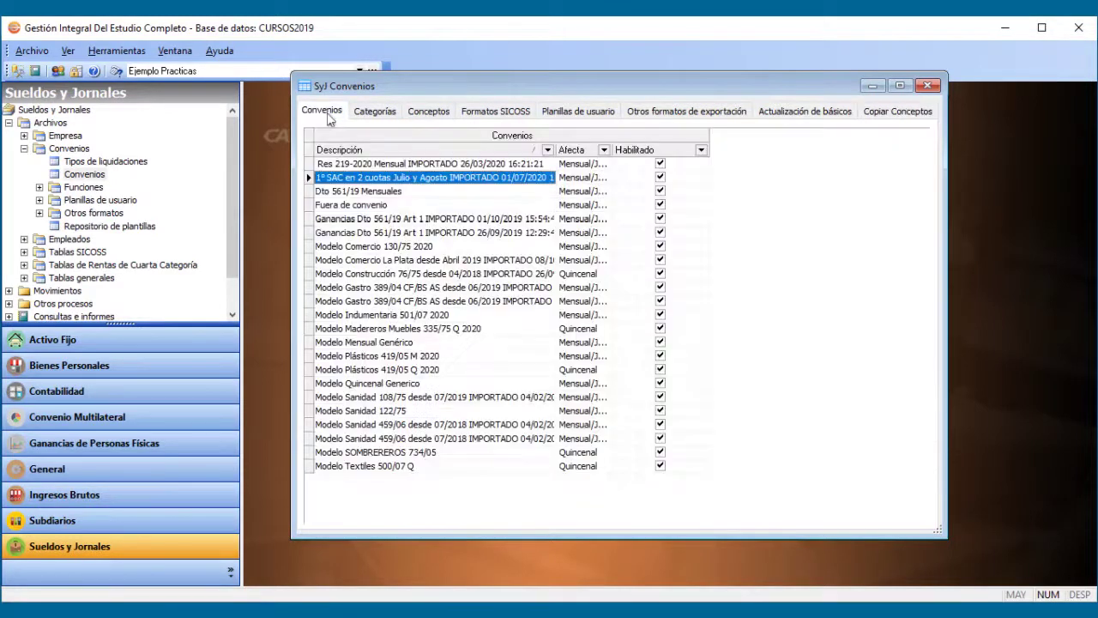
left_click(382, 342)
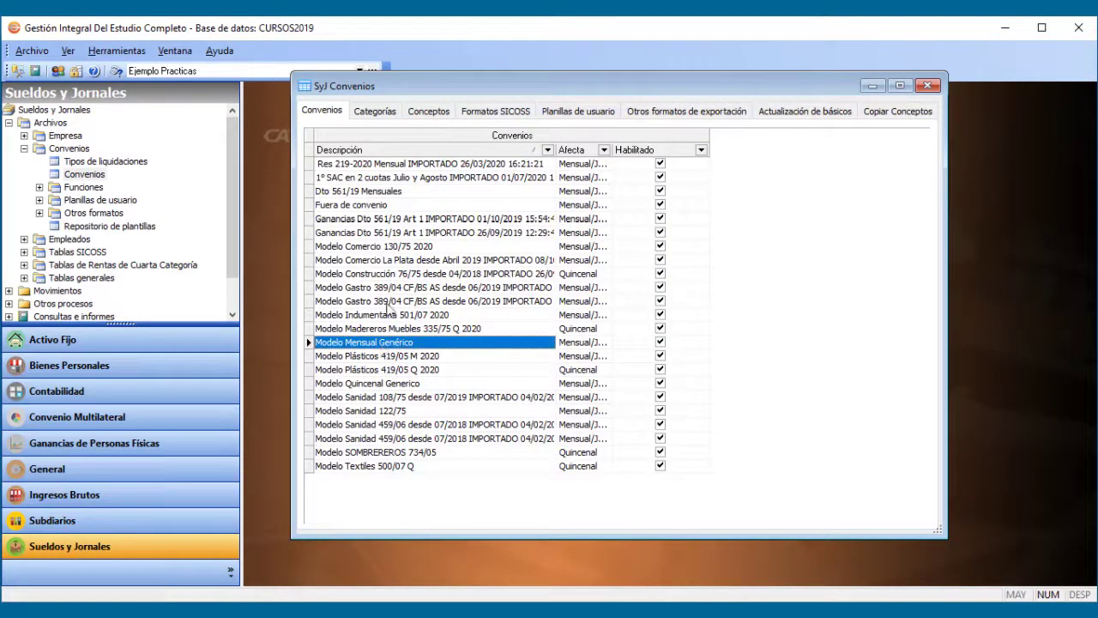
left_click(431, 112)
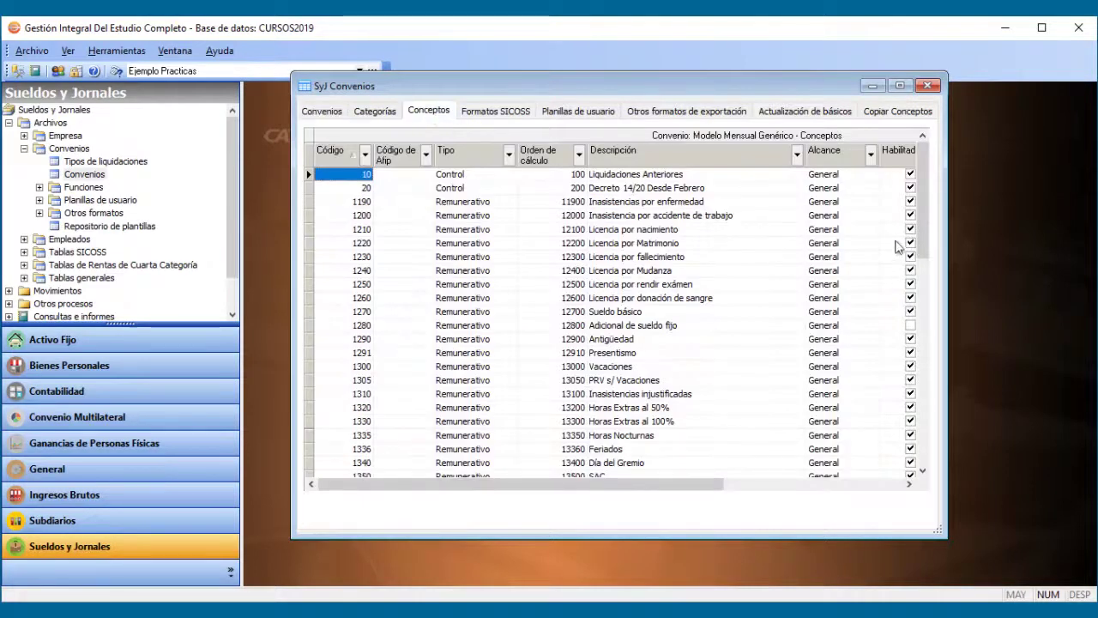
left_click_drag(924, 231, 926, 308)
left_click(661, 326)
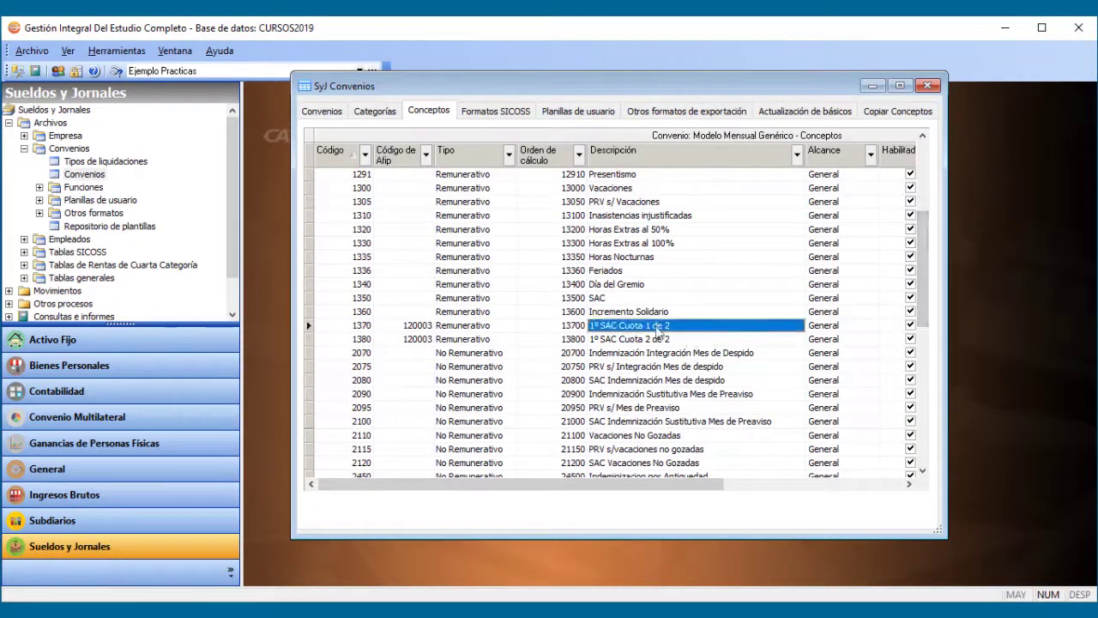
right_click(661, 326)
left_click(691, 58)
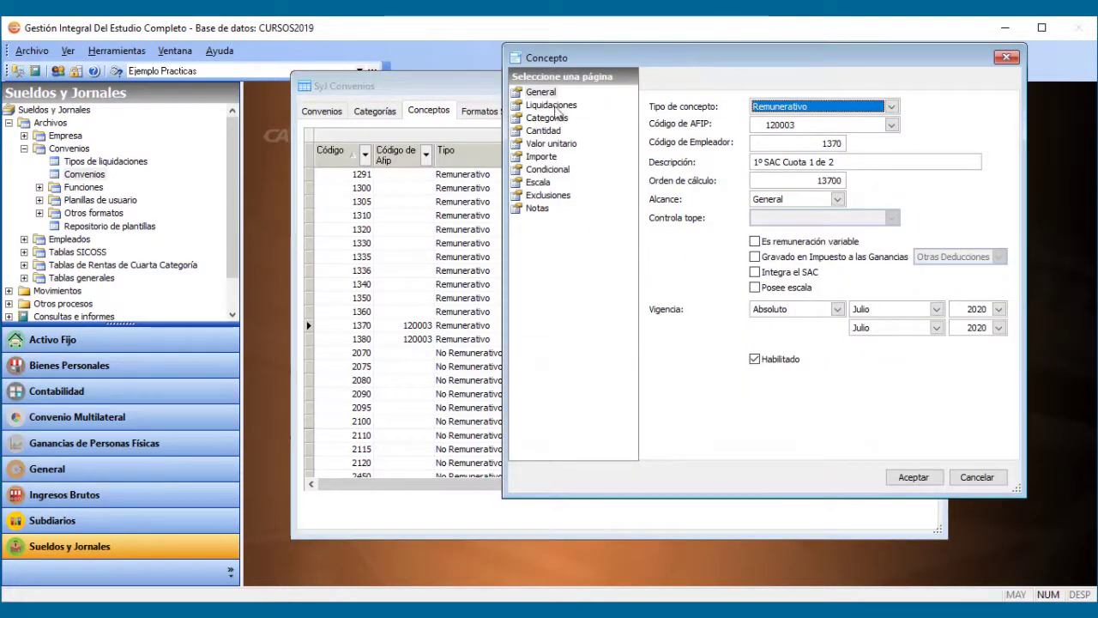
In concept 1º SAC Cuota 1 de 2, deselect the settlements Haberes normales and 2ª Quincena, select SAC Cuotas, and save.
left_click(553, 105)
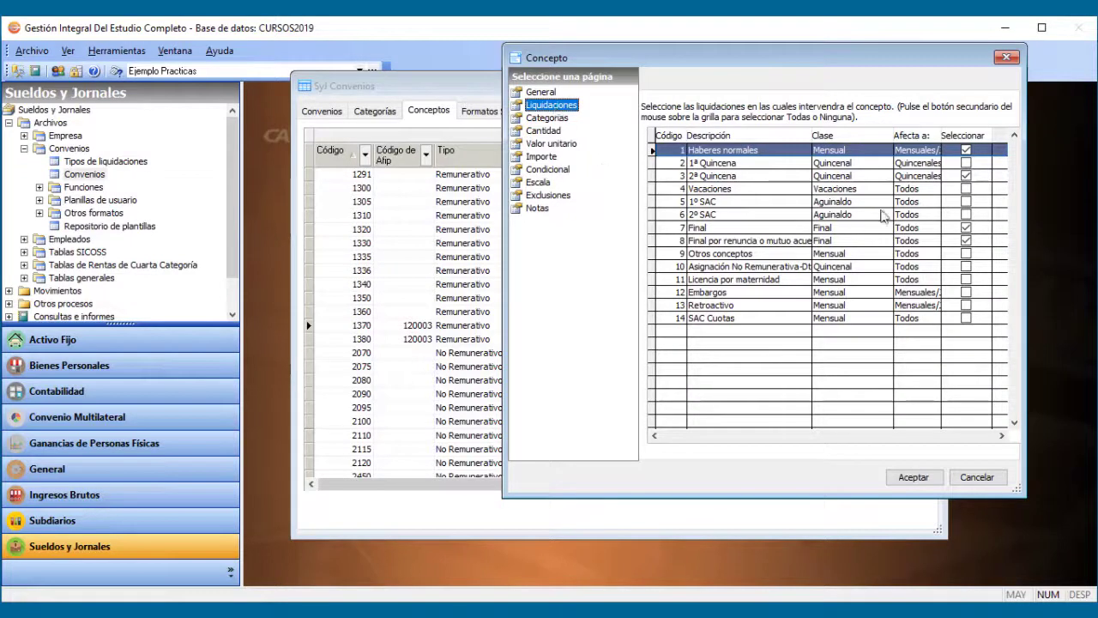
left_click(966, 150)
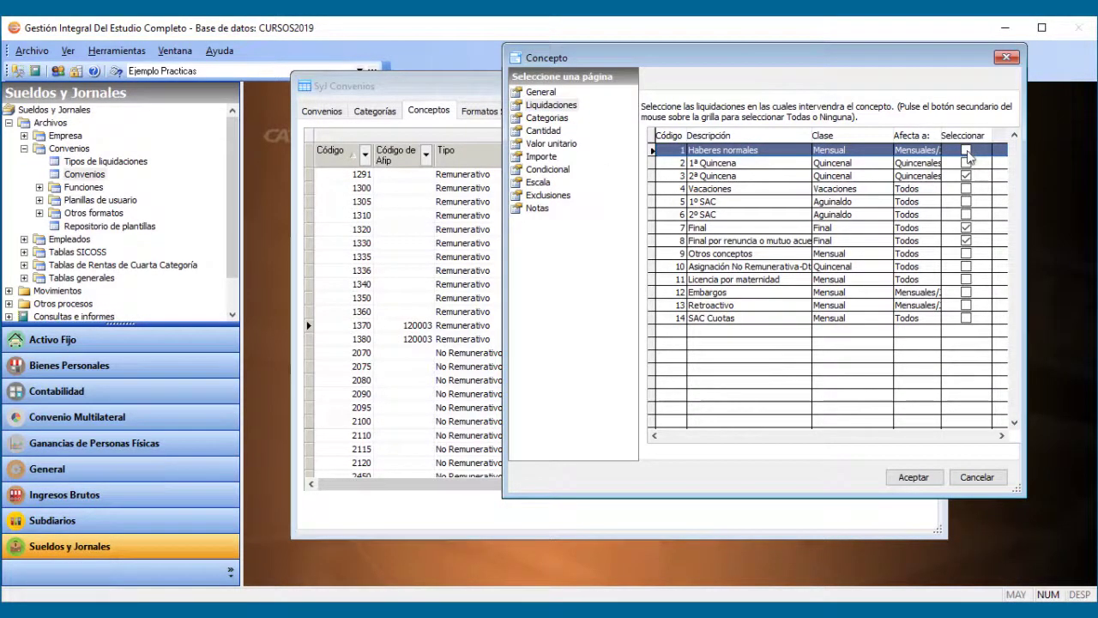
left_click(967, 176)
scroll(970, 181, "down", 2)
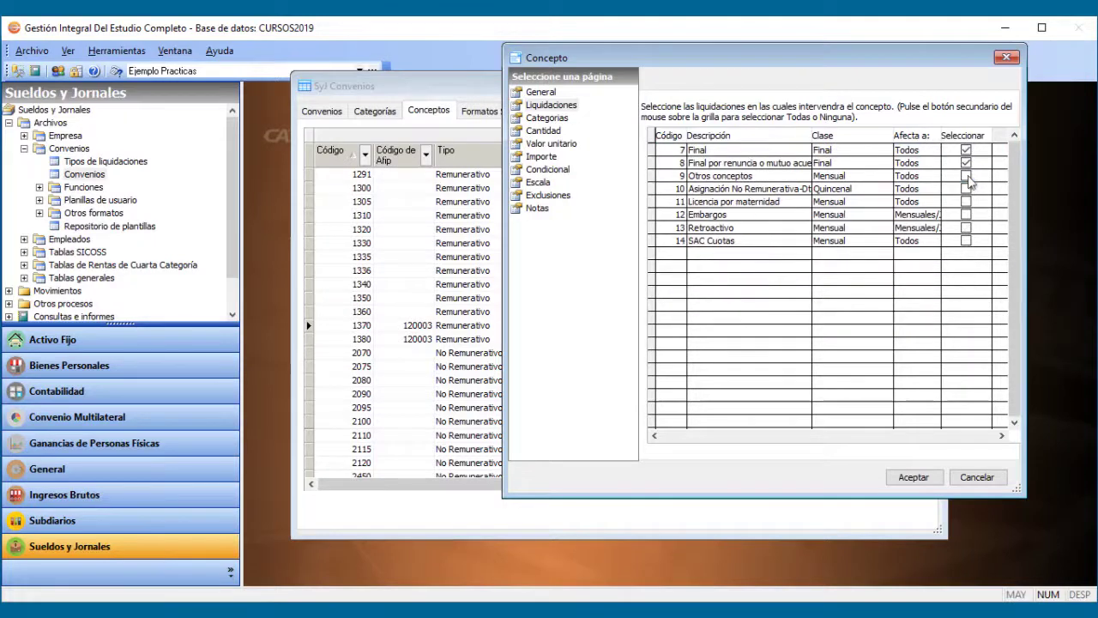
left_click(966, 241)
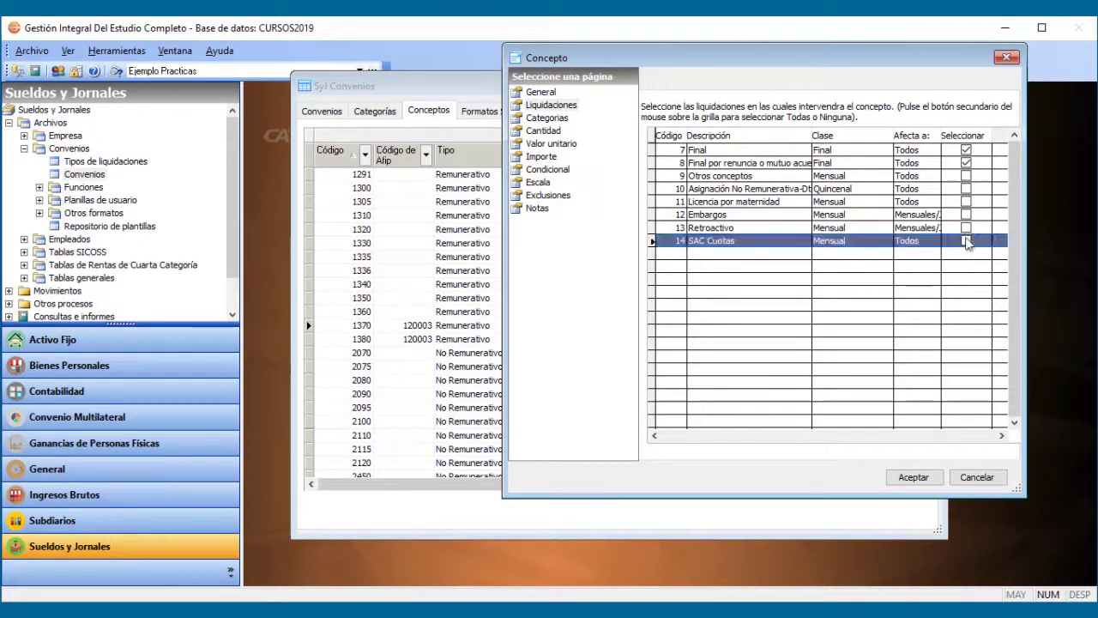
left_click(966, 241)
left_click(907, 477)
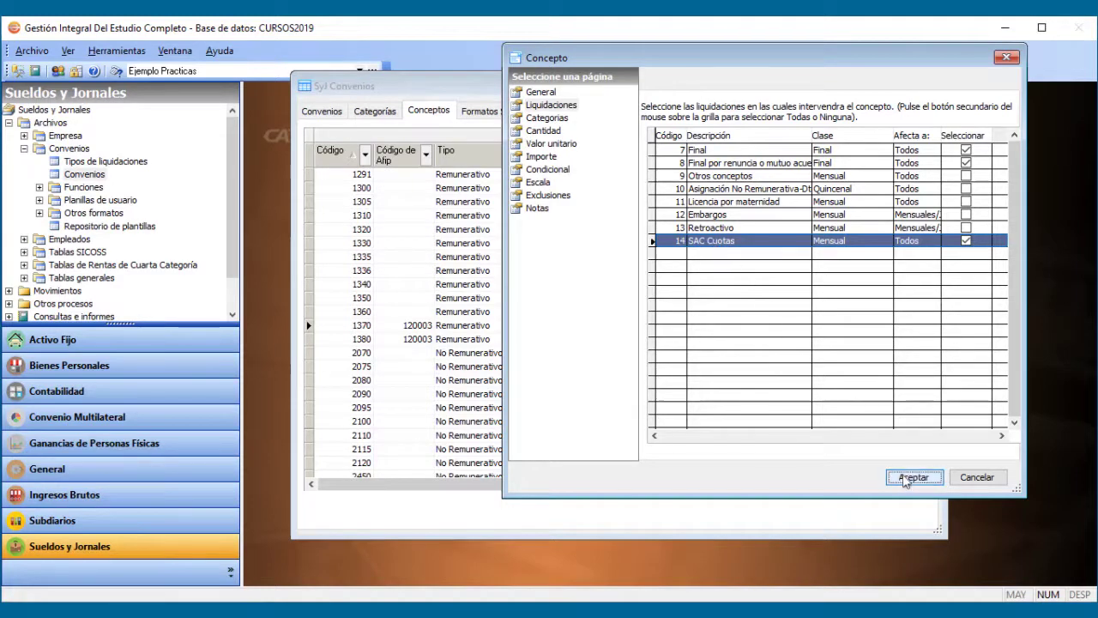
Modify concept 1º SAC Cuota 2 de 2 to apply to SAC Cuotas instead of Haberes normales and 2ª Quincena, then close the Convenios list.
left_click(654, 339)
right_click(654, 339)
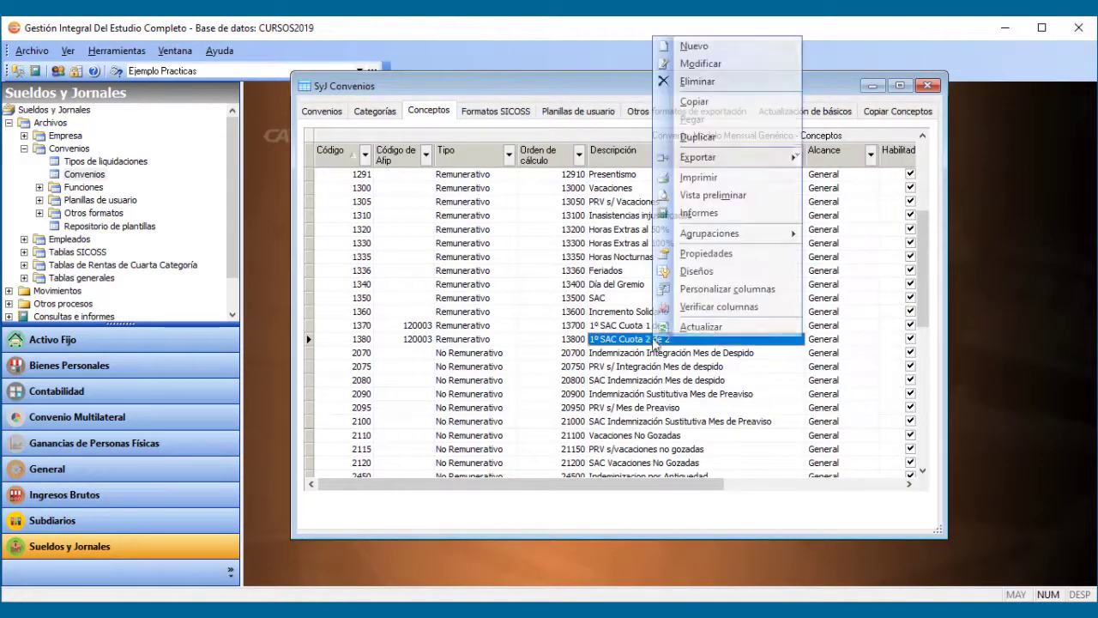
left_click(686, 63)
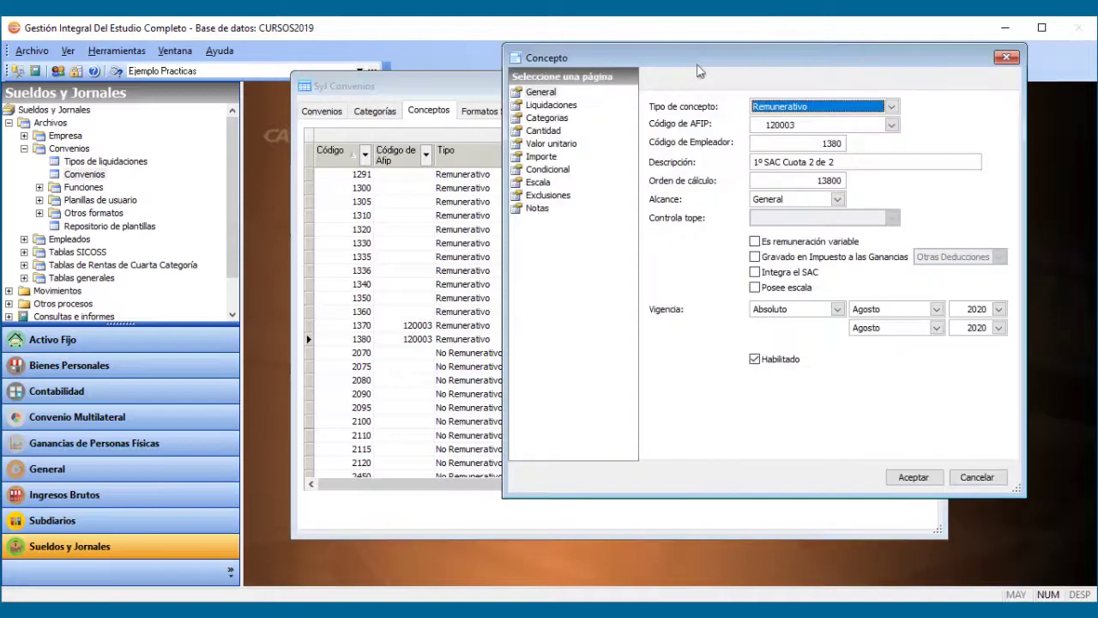
left_click(551, 105)
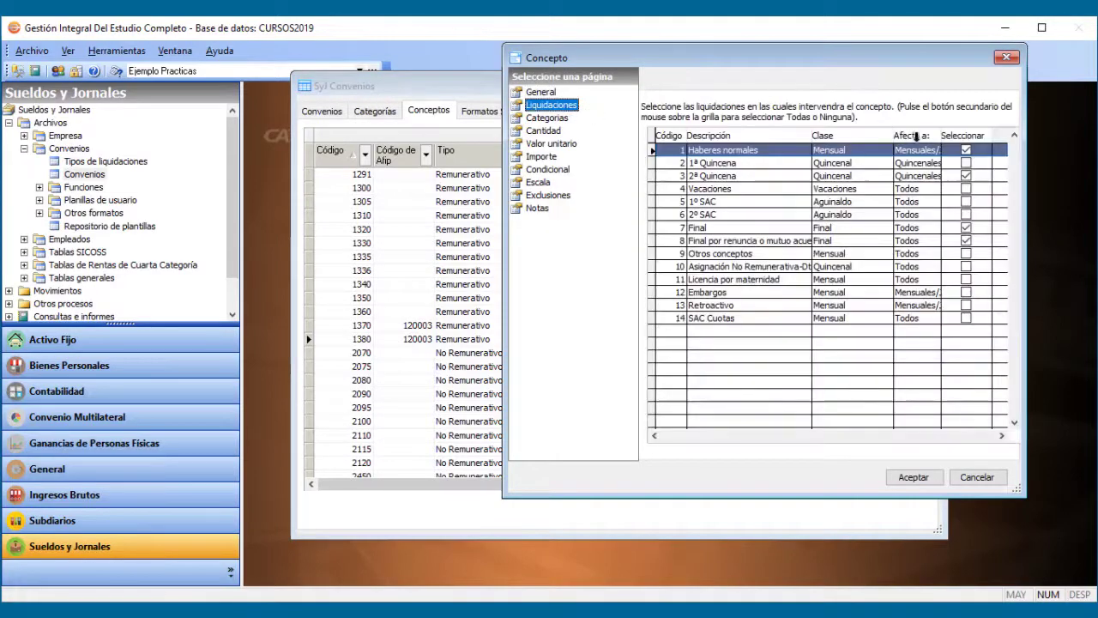
left_click(968, 152)
left_click(967, 176)
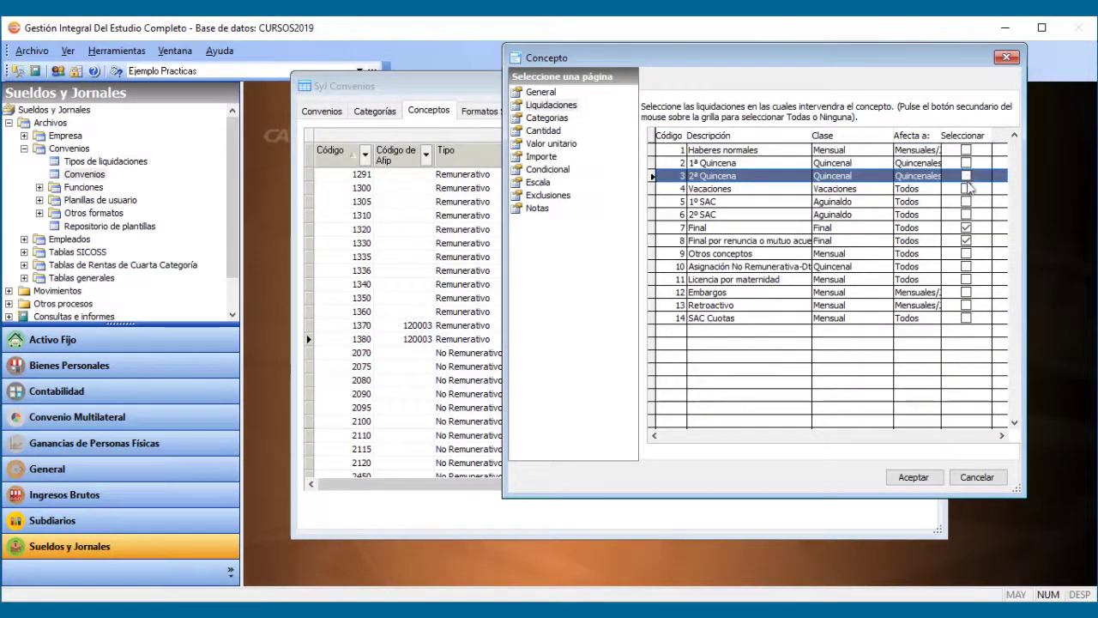
left_click(967, 319)
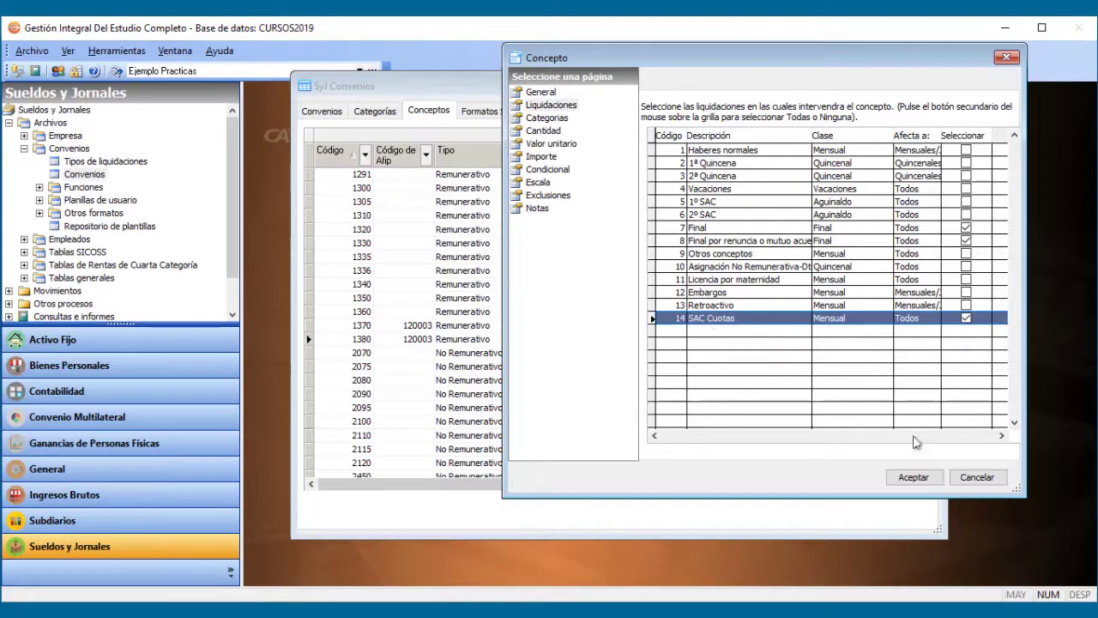
left_click(913, 477)
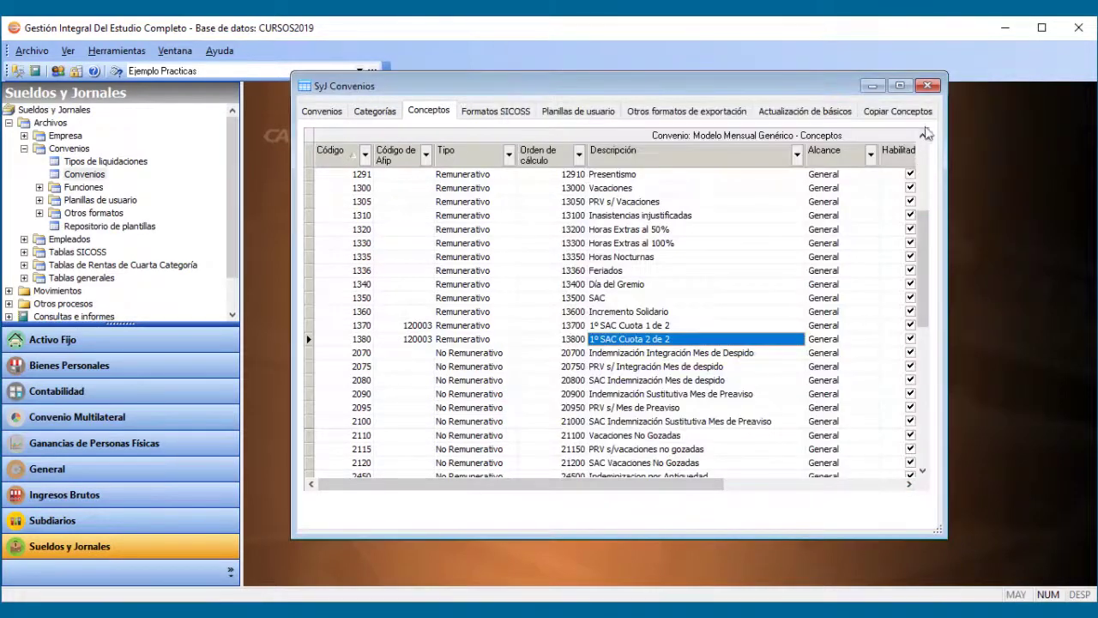
left_click(928, 86)
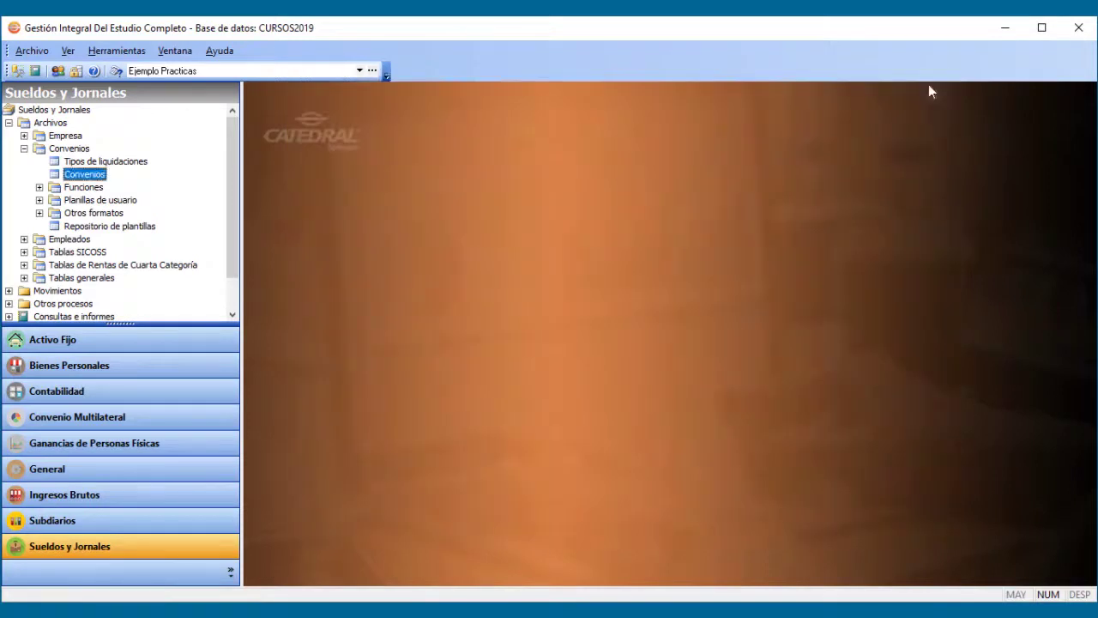
Create the period Julio 2020 under Movimientos and close the Períodos list.
scroll(129, 214, "down", 1)
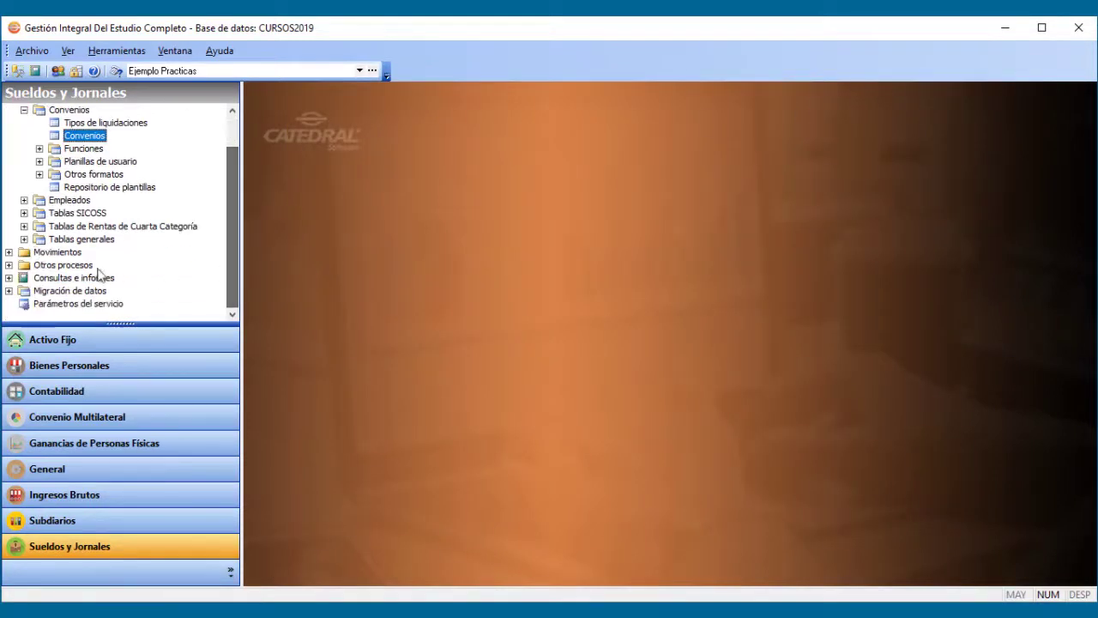
left_click(9, 252)
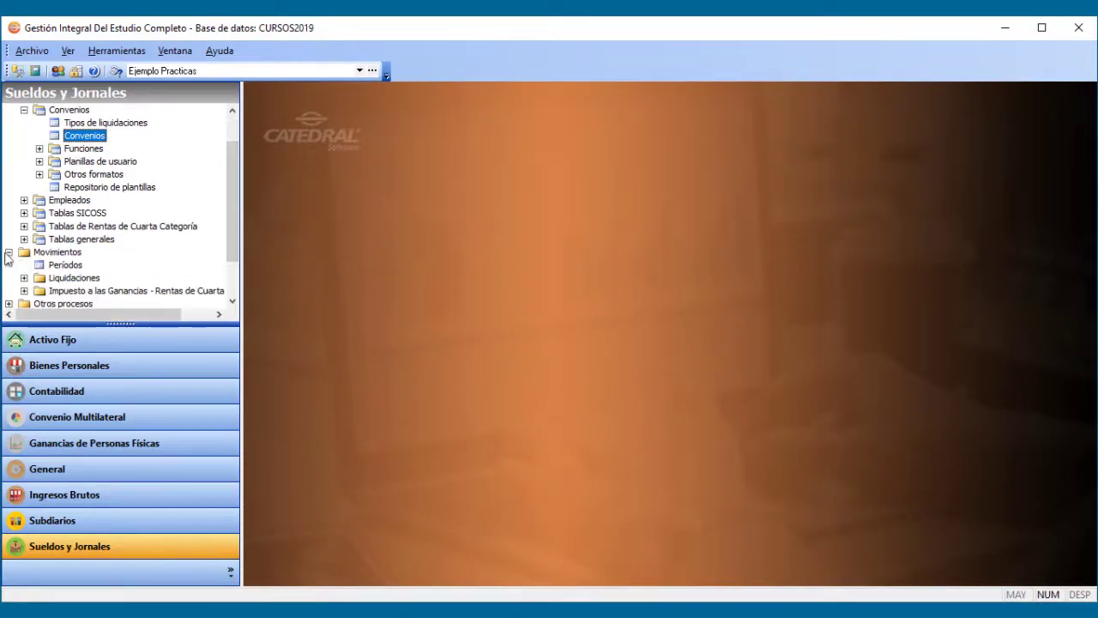
double_click(65, 265)
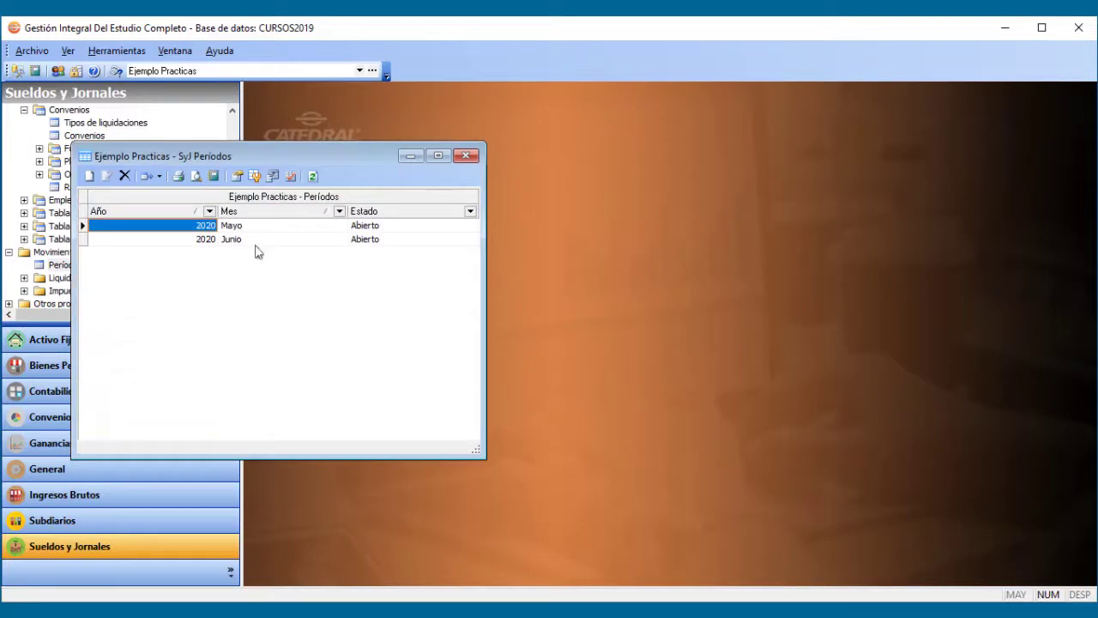
right_click(257, 247)
left_click(277, 257)
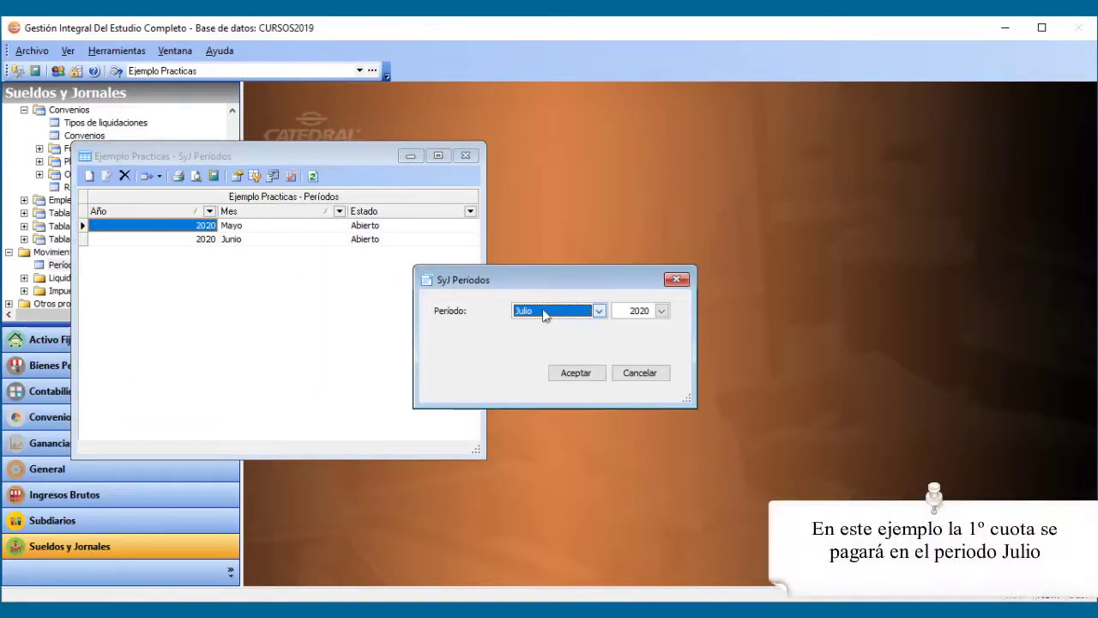
left_click(570, 372)
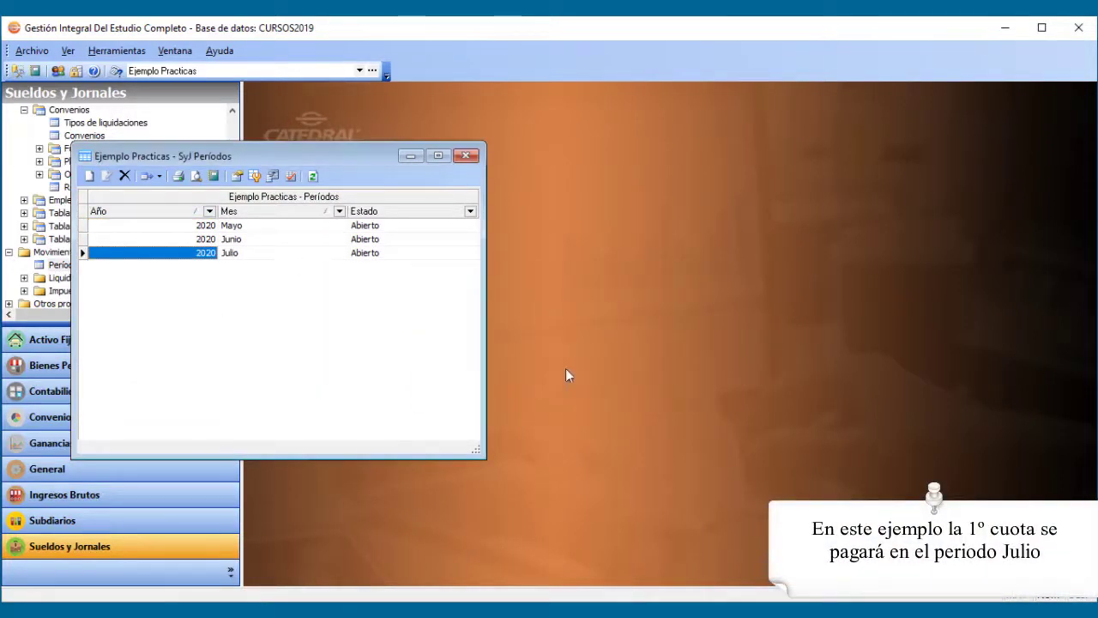
left_click(465, 155)
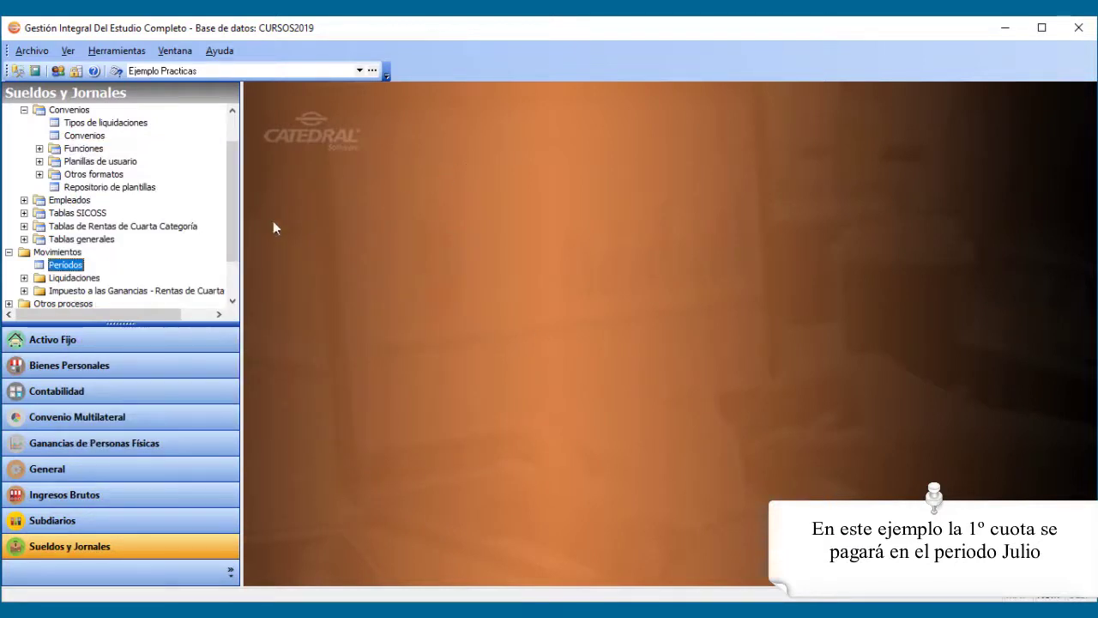
Start a new settlement in Liquidaciones for period 7 - 2020 with the type 14 - SAC Cuotas.
left_click(24, 278)
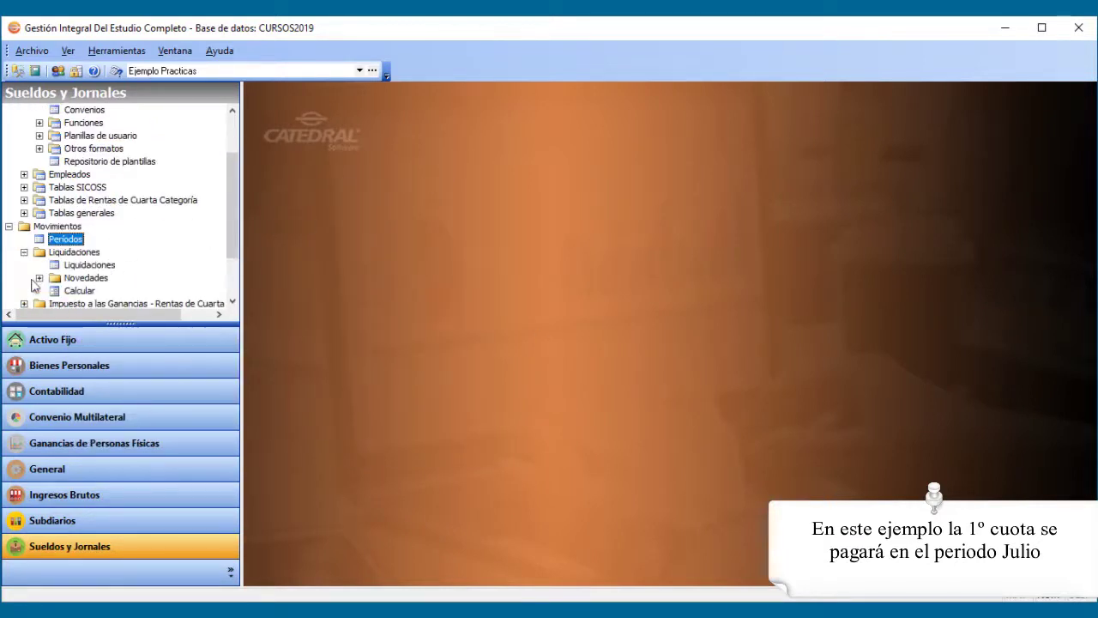
left_click(80, 266)
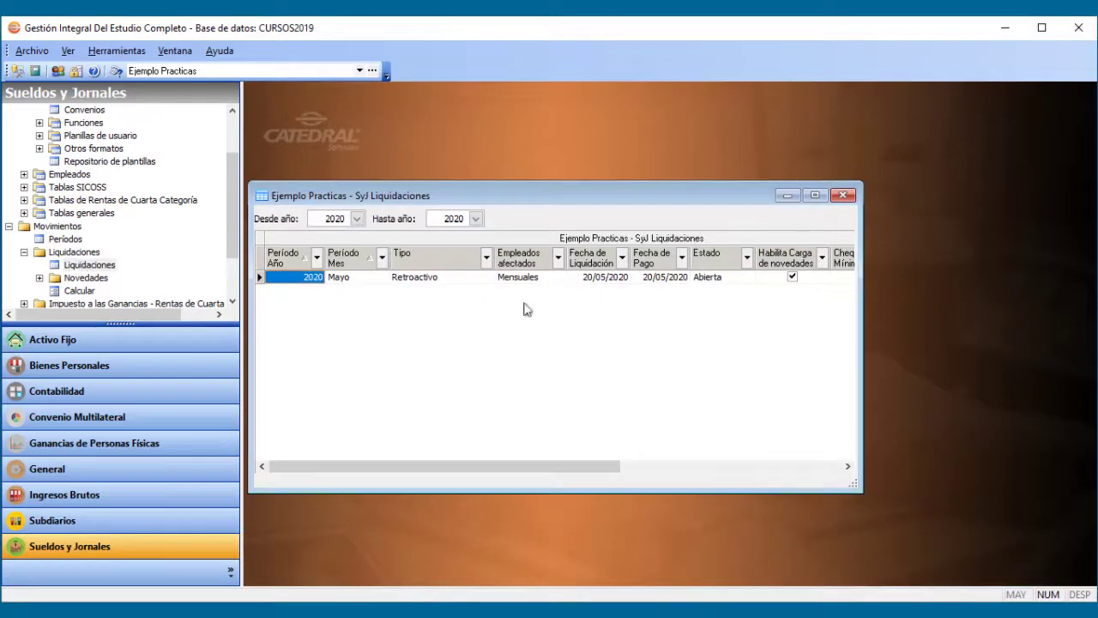
right_click(524, 307)
left_click(553, 312)
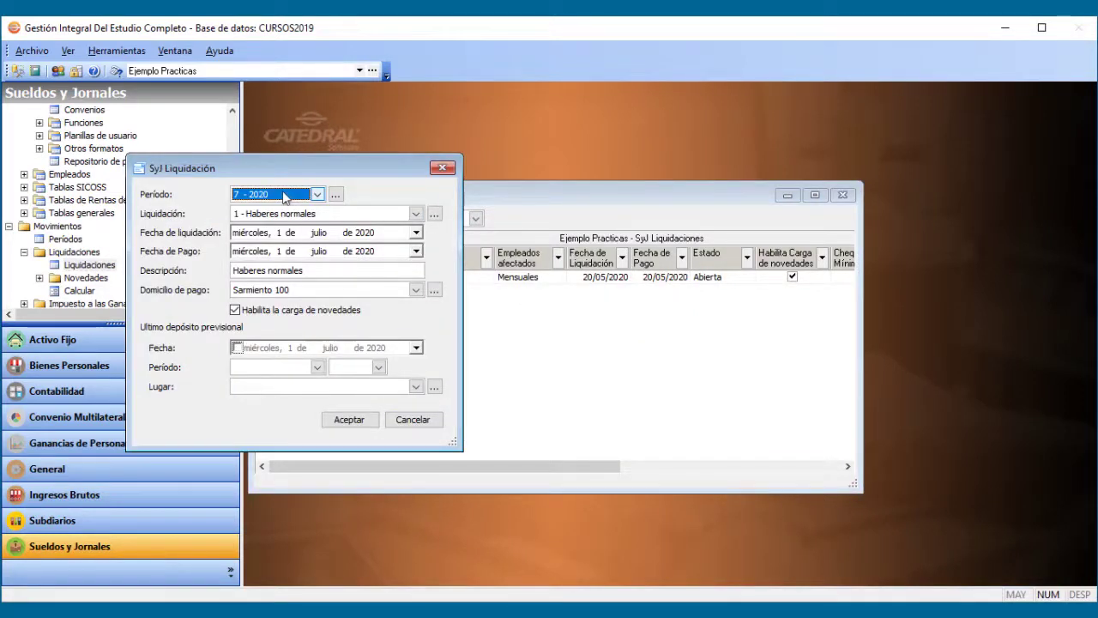
left_click(346, 222)
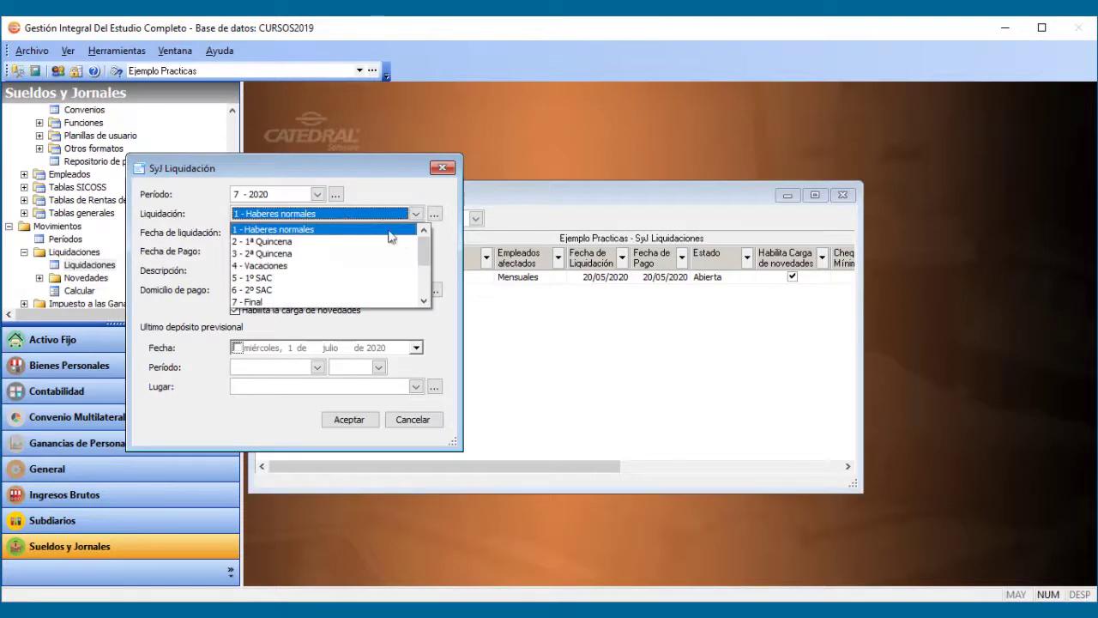
left_click(424, 301)
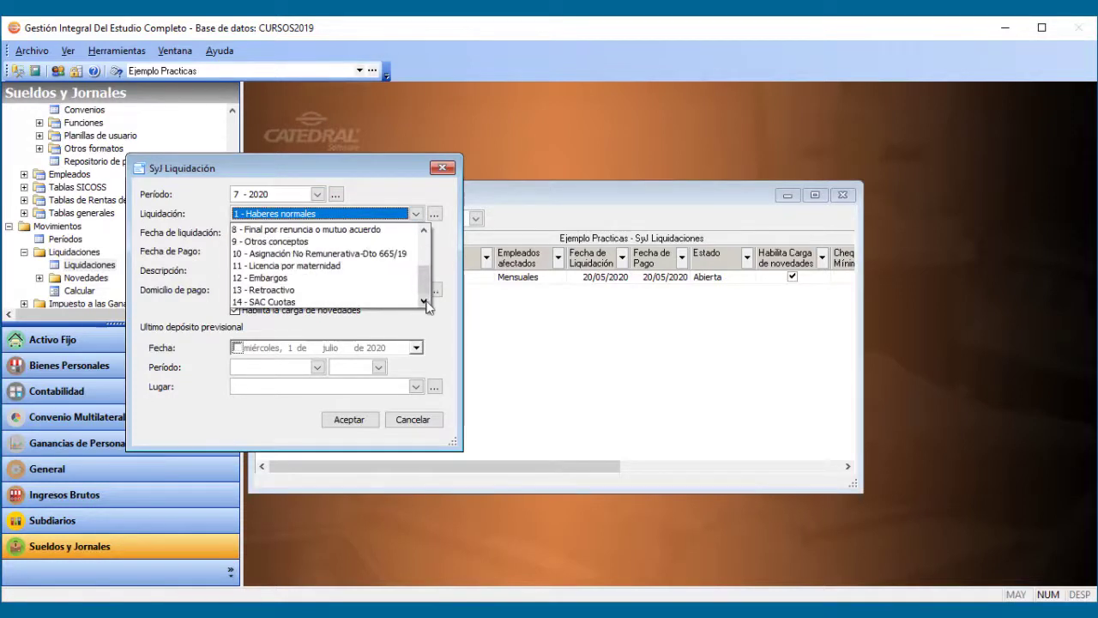
left_click(305, 302)
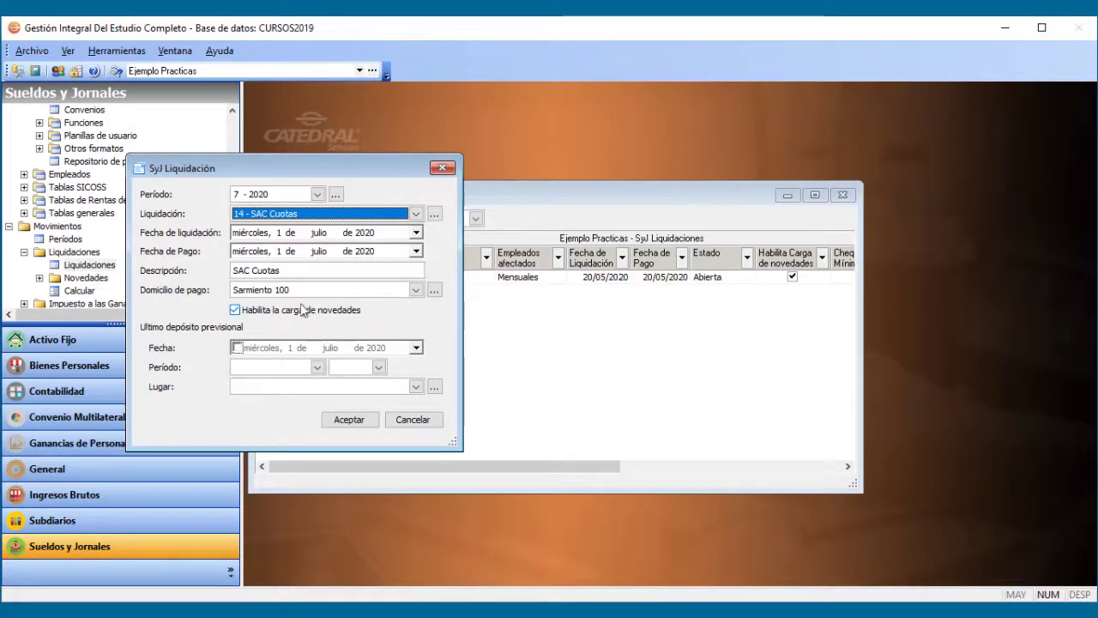
Set the settlement and payment dates to 15 July 2020, save the settlement and close the Liquidaciones list.
left_click(280, 233)
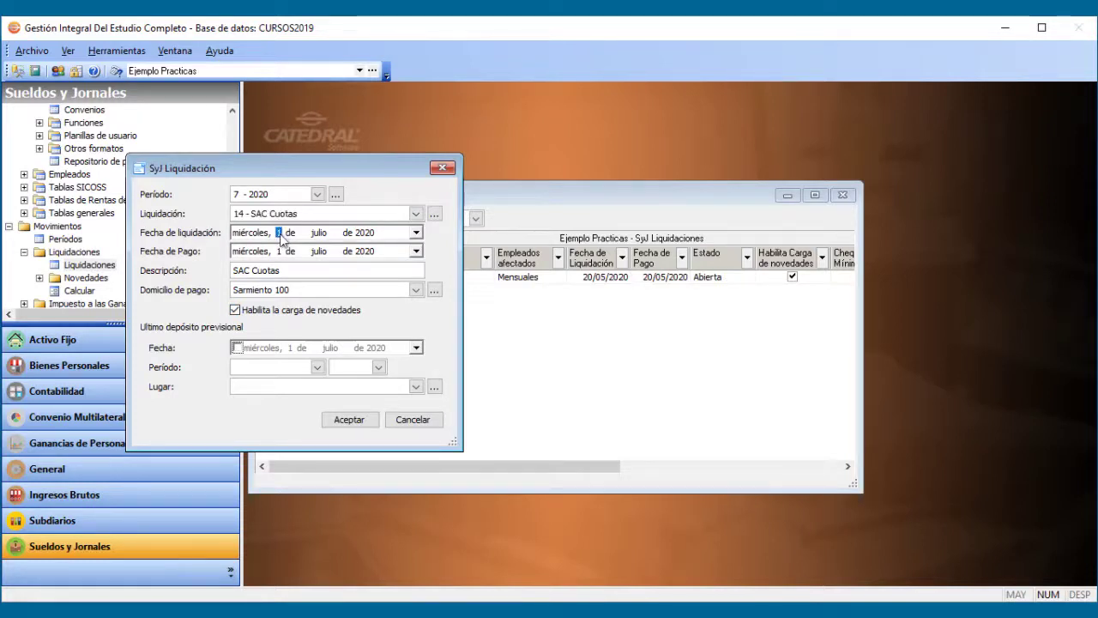
type("15")
left_click(279, 252)
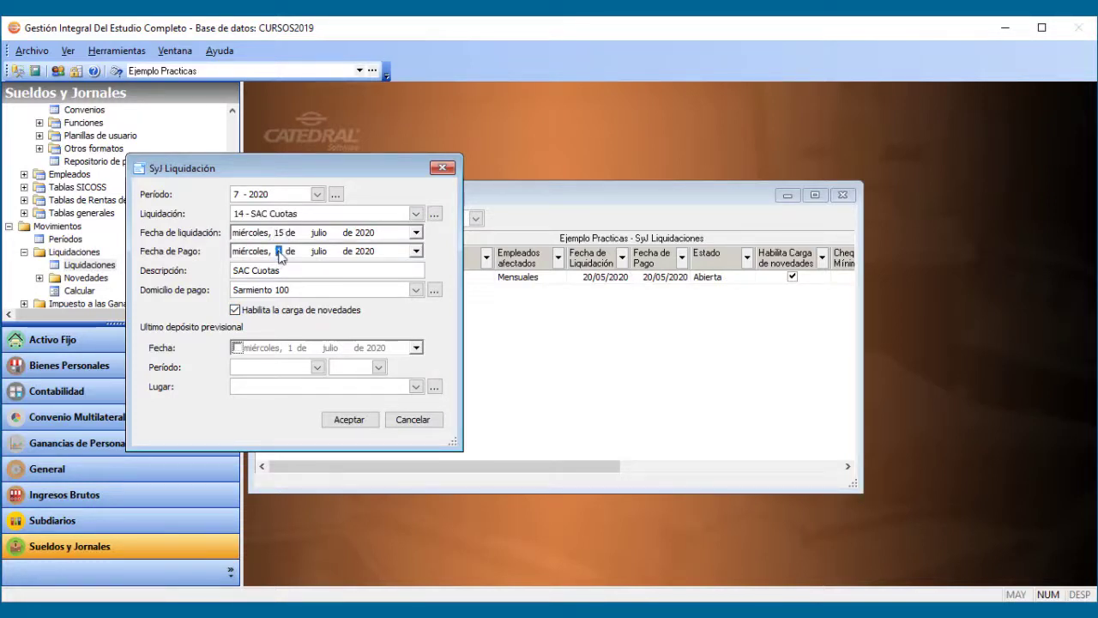
left_click(352, 421)
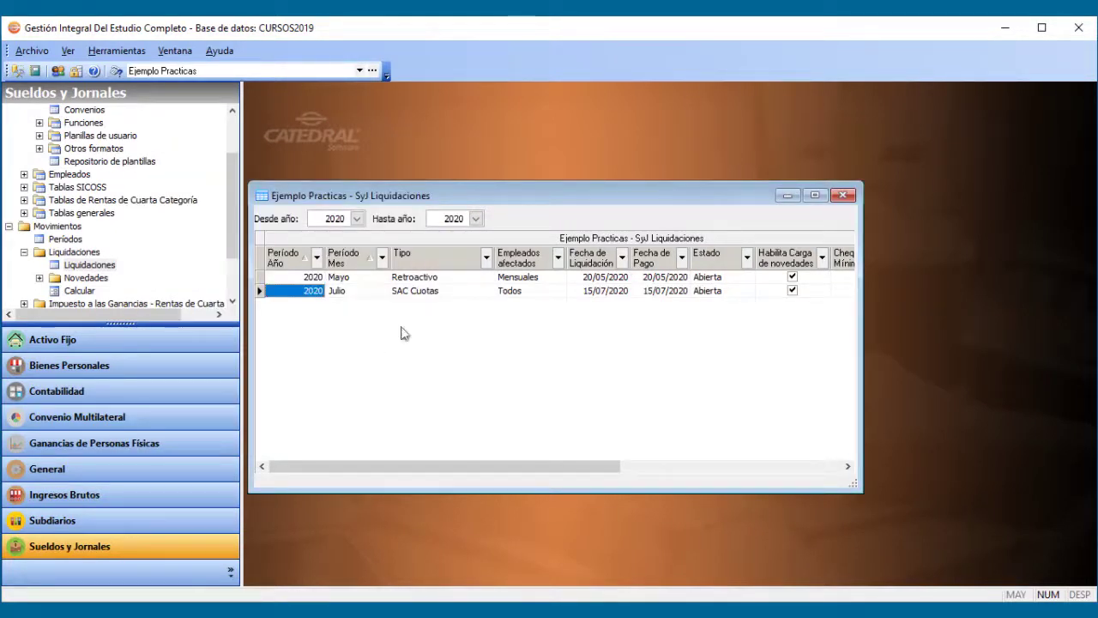
left_click(515, 295)
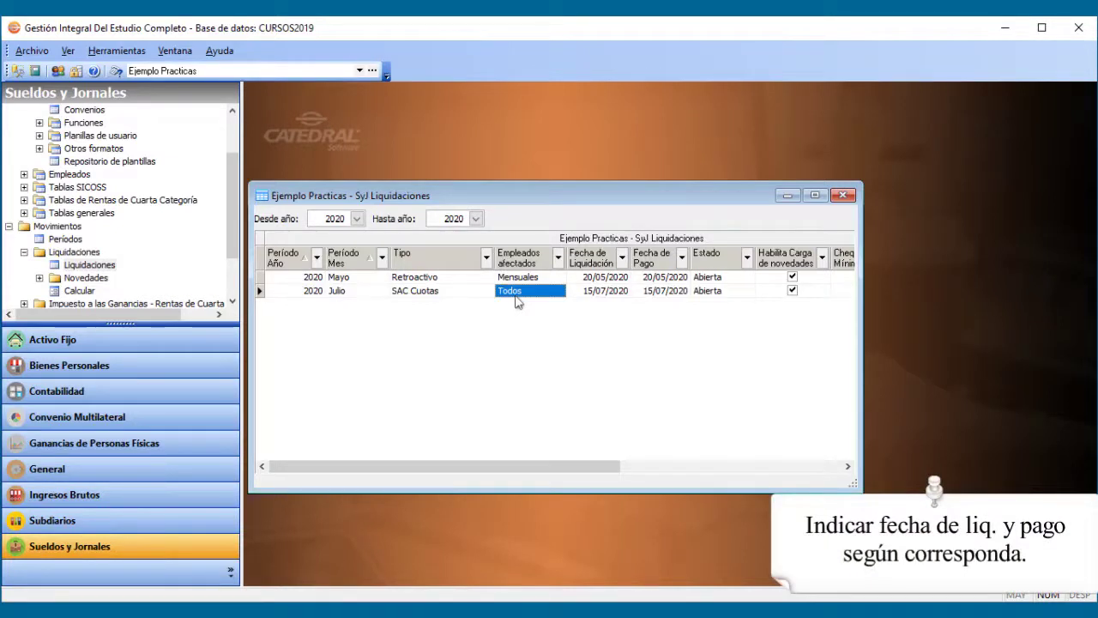
left_click(428, 296)
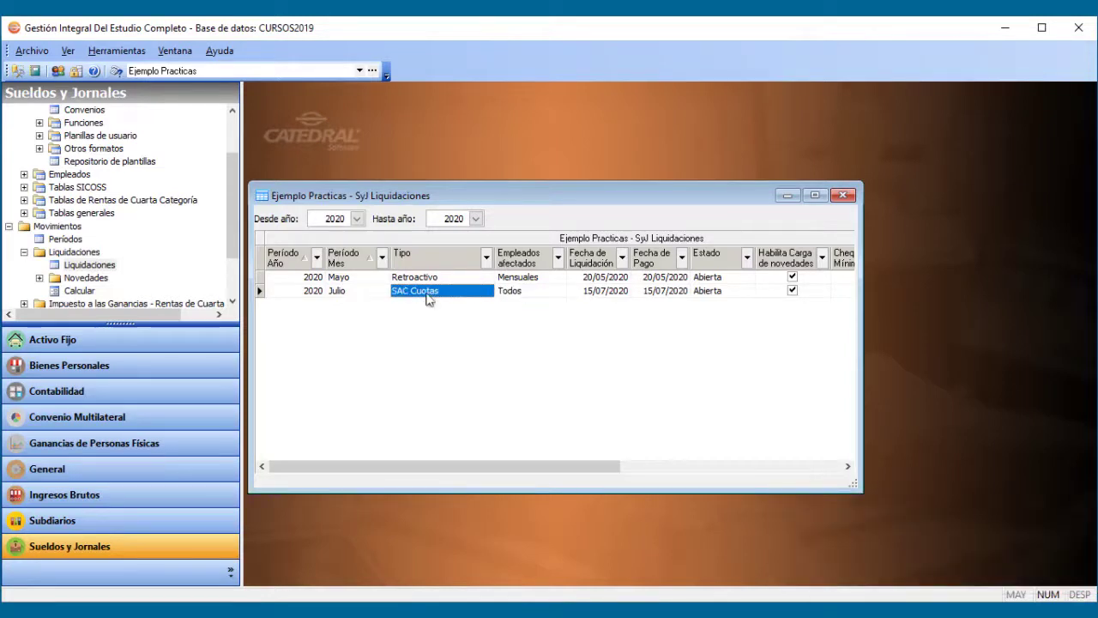
left_click(843, 197)
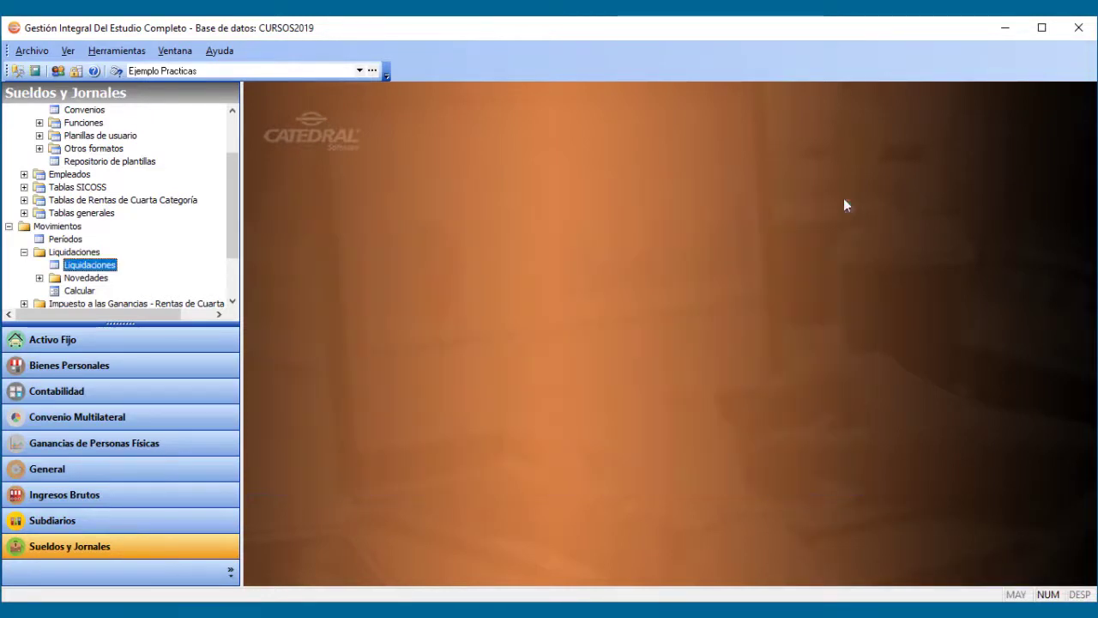
Start calculating the settlement 7 - 2020 SAC Cuotas for the example employee, opening that employee's Novedades.
left_click(91, 294)
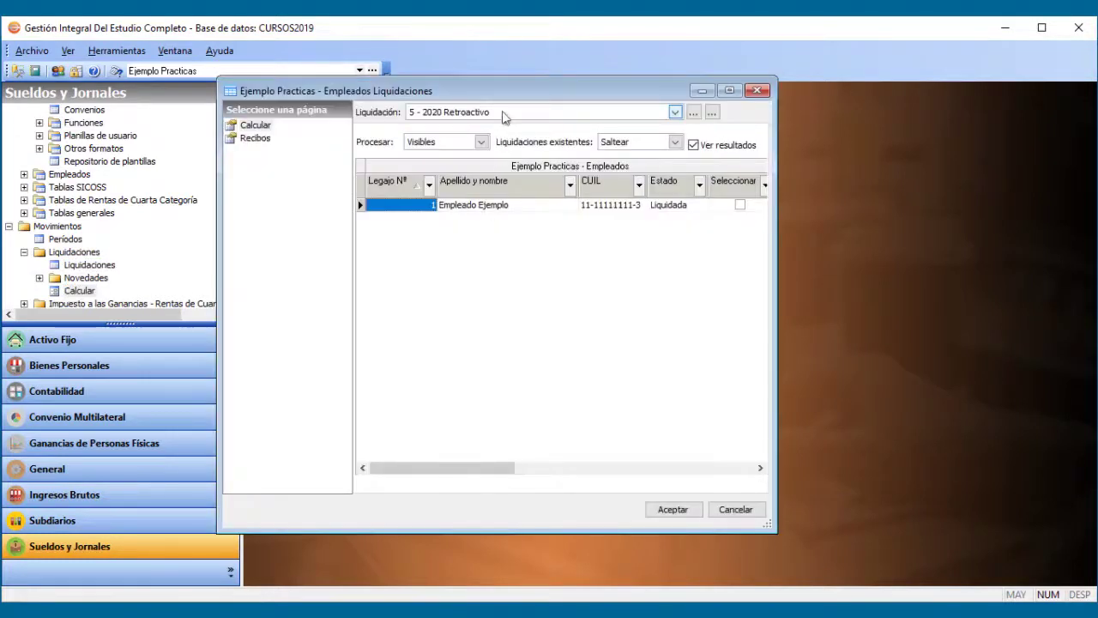
left_click(503, 111)
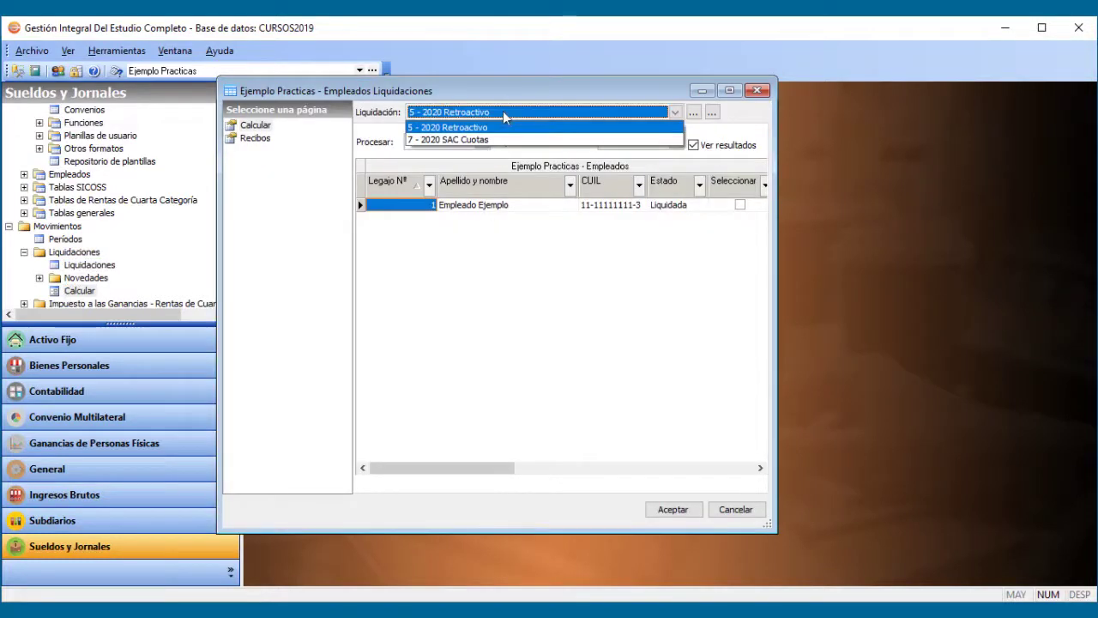
left_click(473, 142)
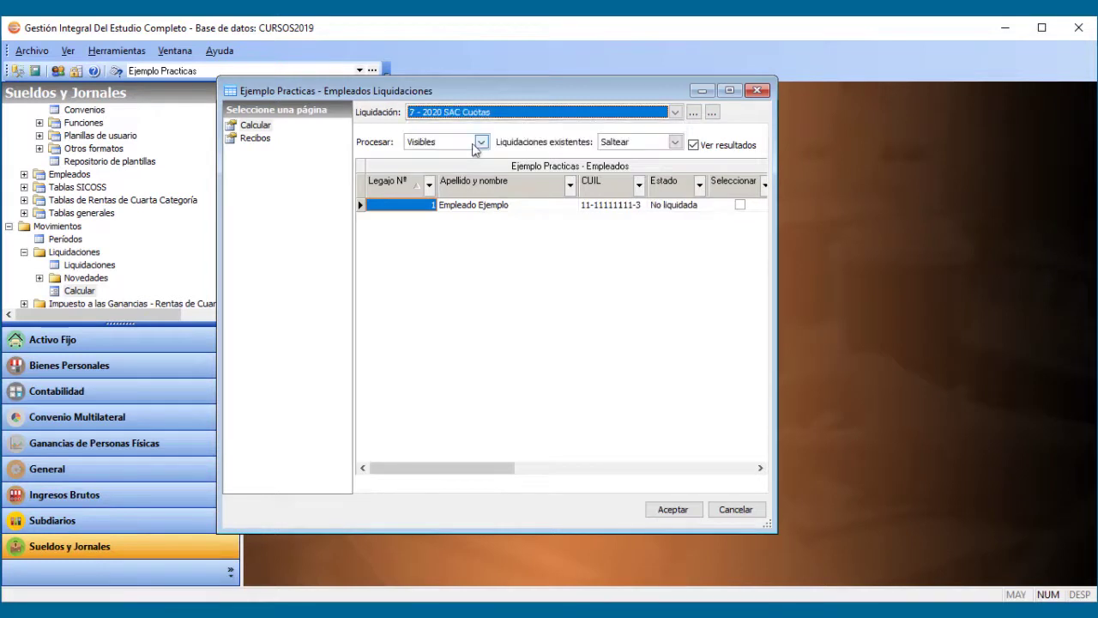
left_click(485, 210)
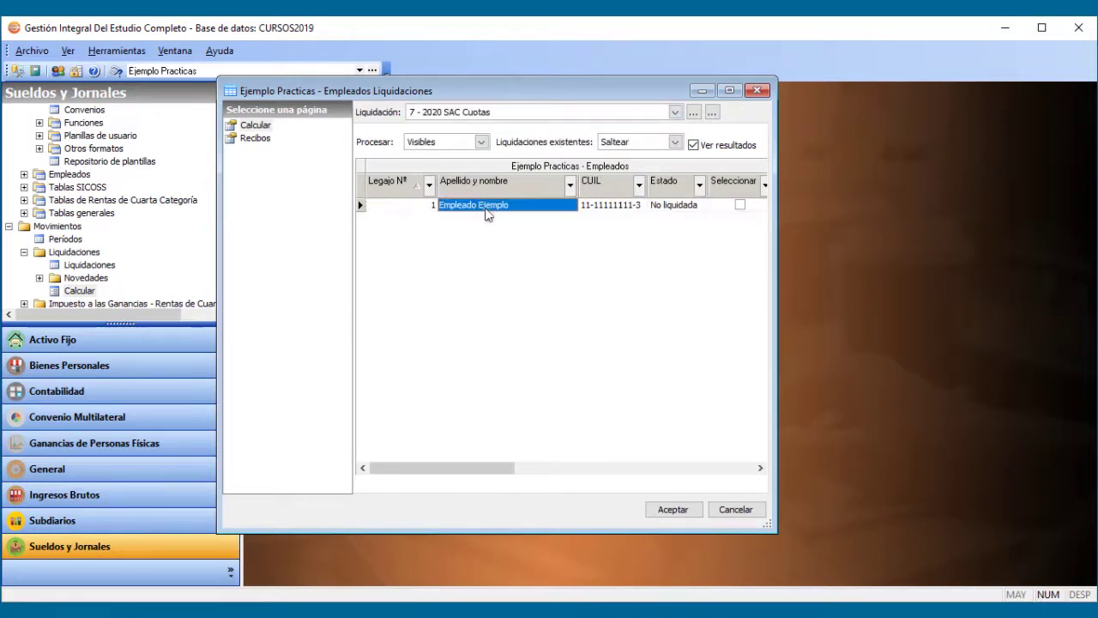
left_click(741, 206)
left_click(687, 507)
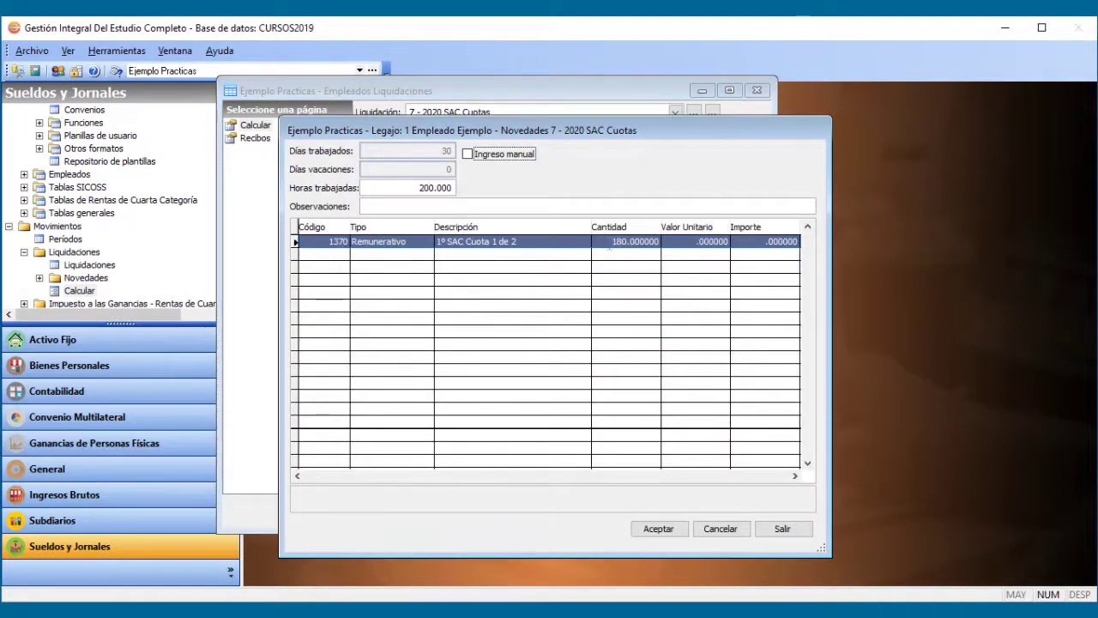
Review the Cantidad of 1º SAC Cuota 1 de 2, cancel the employee's Novedades and cancel the settlement calculation.
left_click_drag(607, 243, 657, 243)
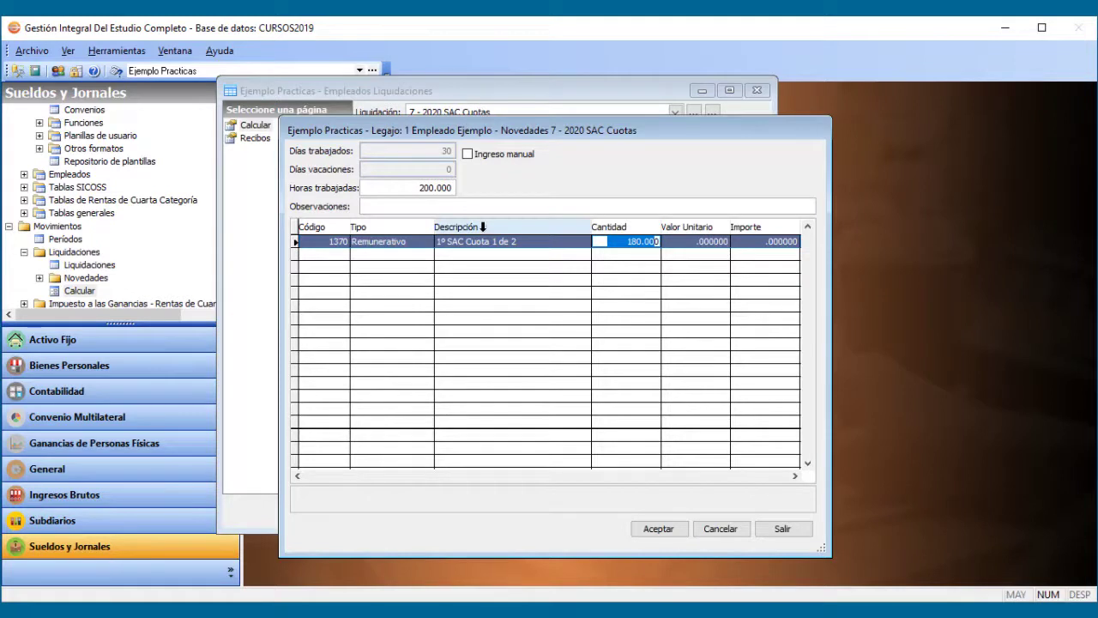
left_click(711, 530)
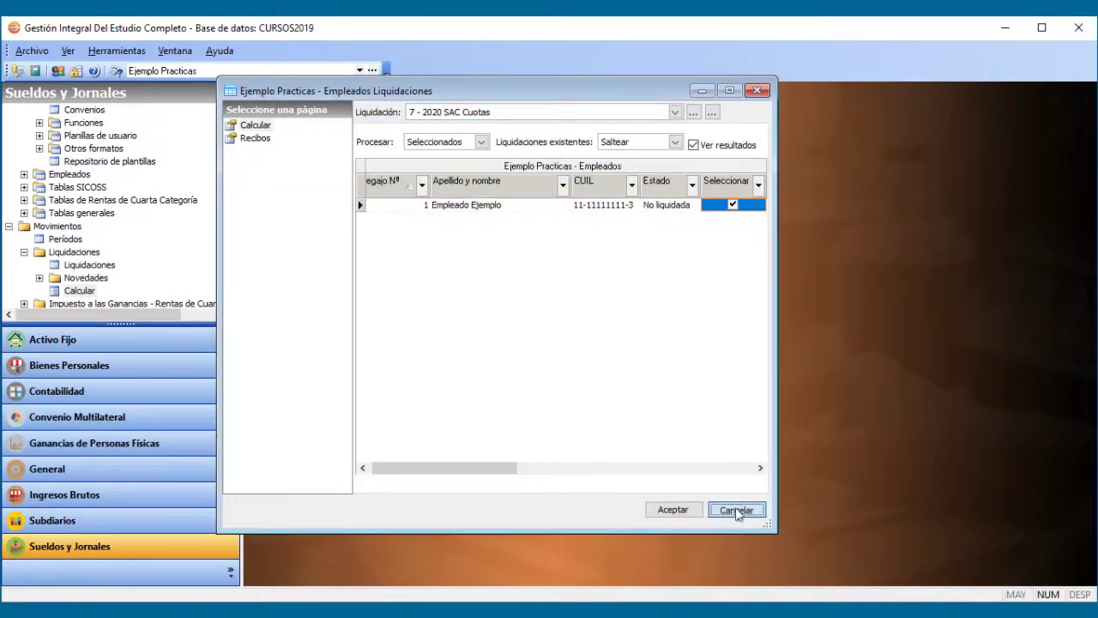
left_click(737, 510)
Open the Conceptos of the agreement Modelo Mensual Genérico in Convenios and filter them by the type Aportes.
left_click_drag(231, 192, 232, 155)
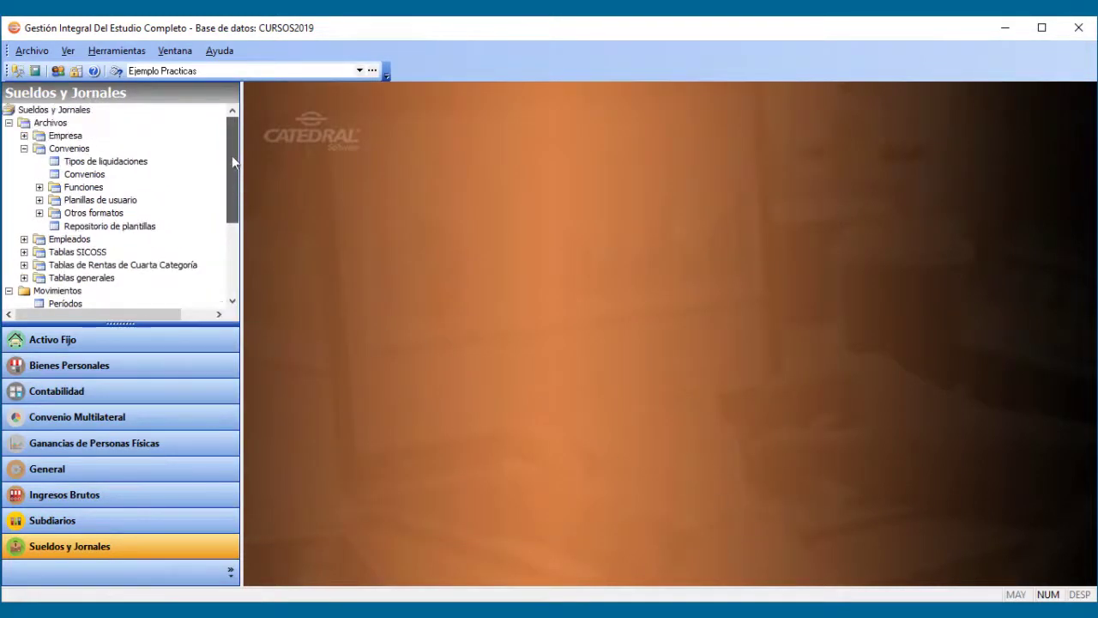
double_click(84, 174)
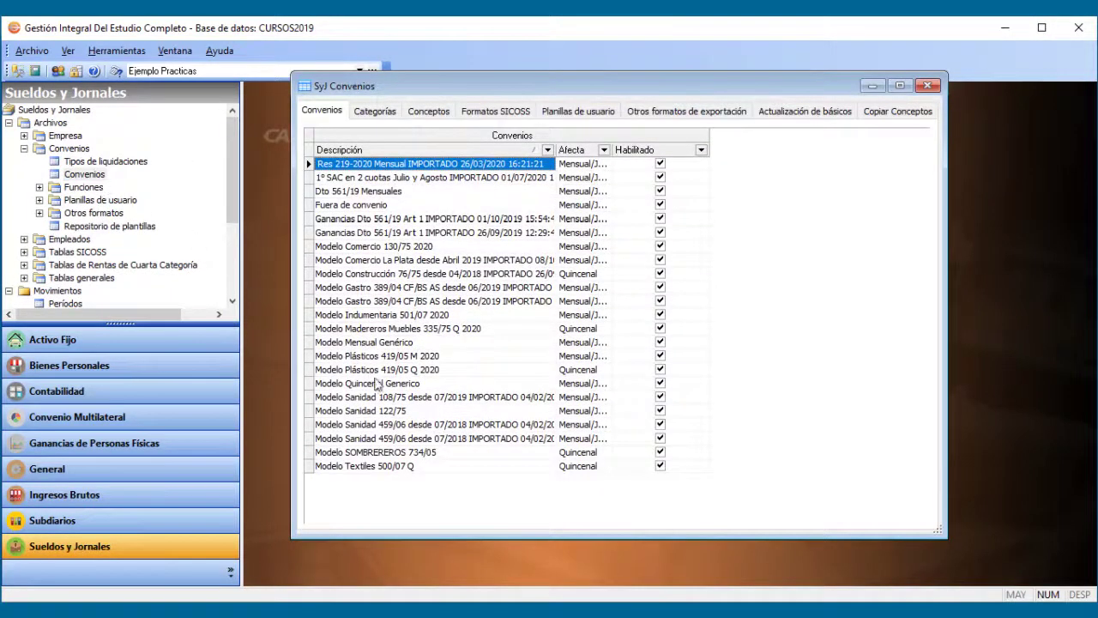
left_click(397, 344)
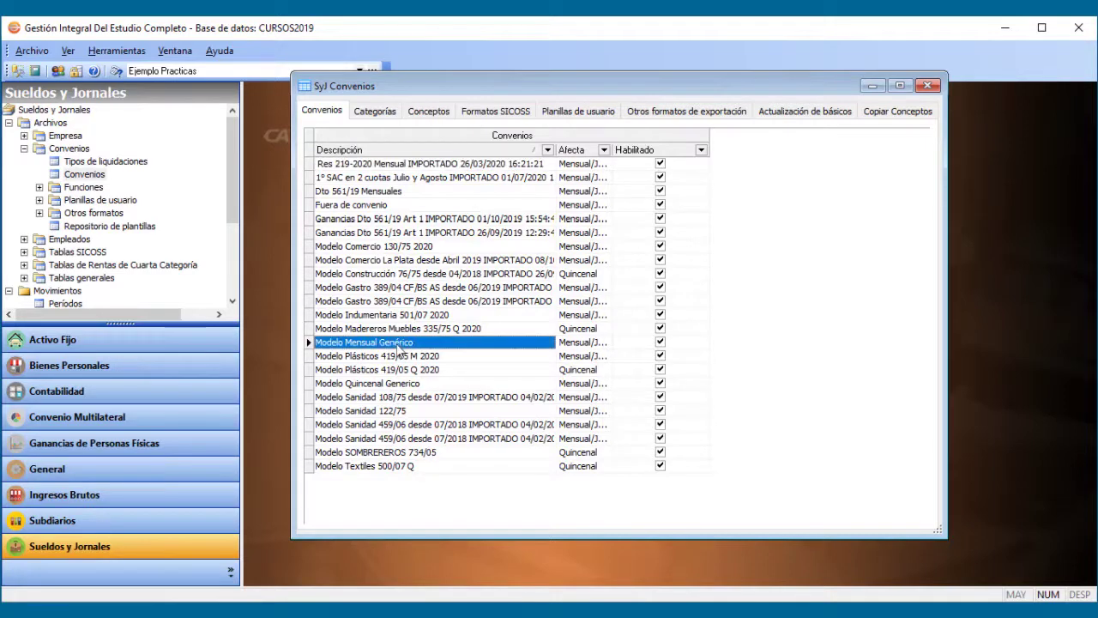
left_click(425, 115)
left_click(509, 155)
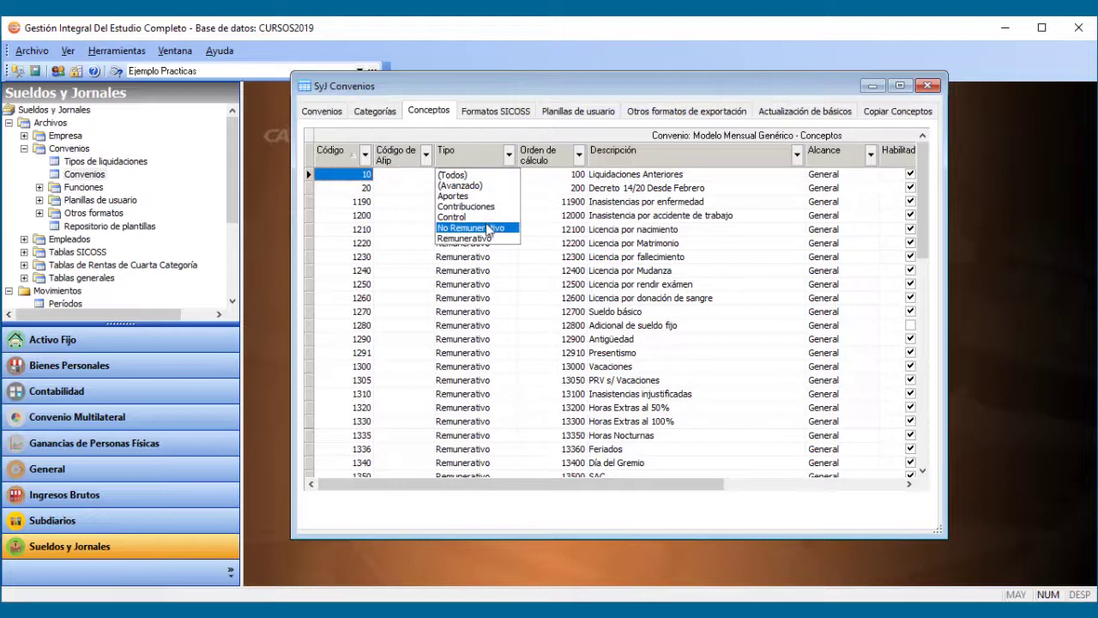
left_click(459, 196)
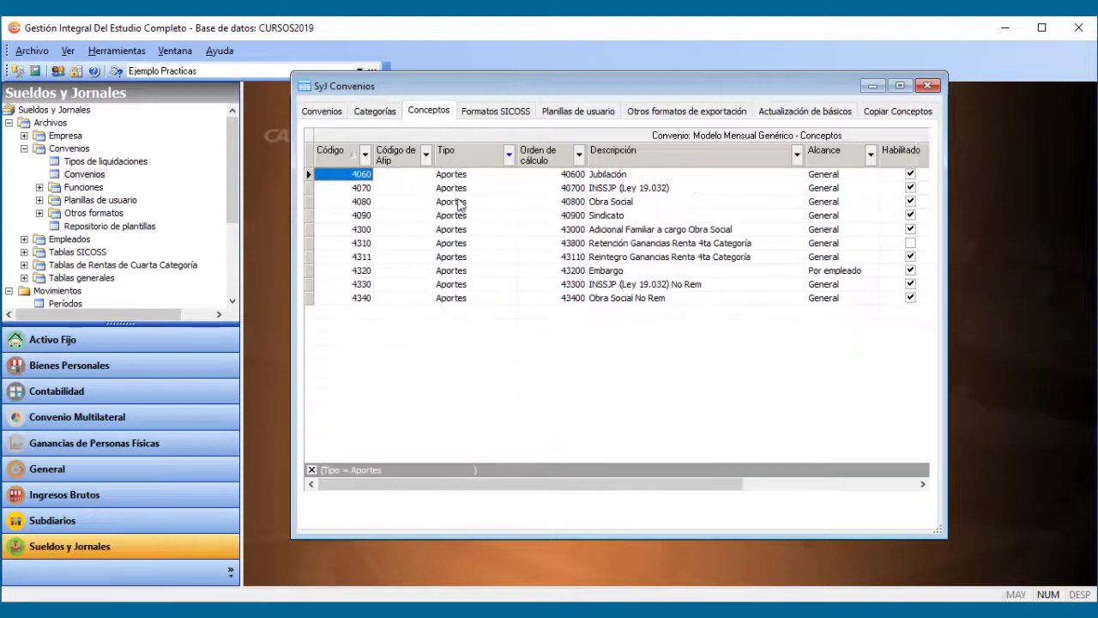
Include the Obra Social concept (4080) in the settlement type 14 - SAC Cuotas, save it and close Convenios.
left_click(608, 203)
right_click(608, 202)
key("Escape")
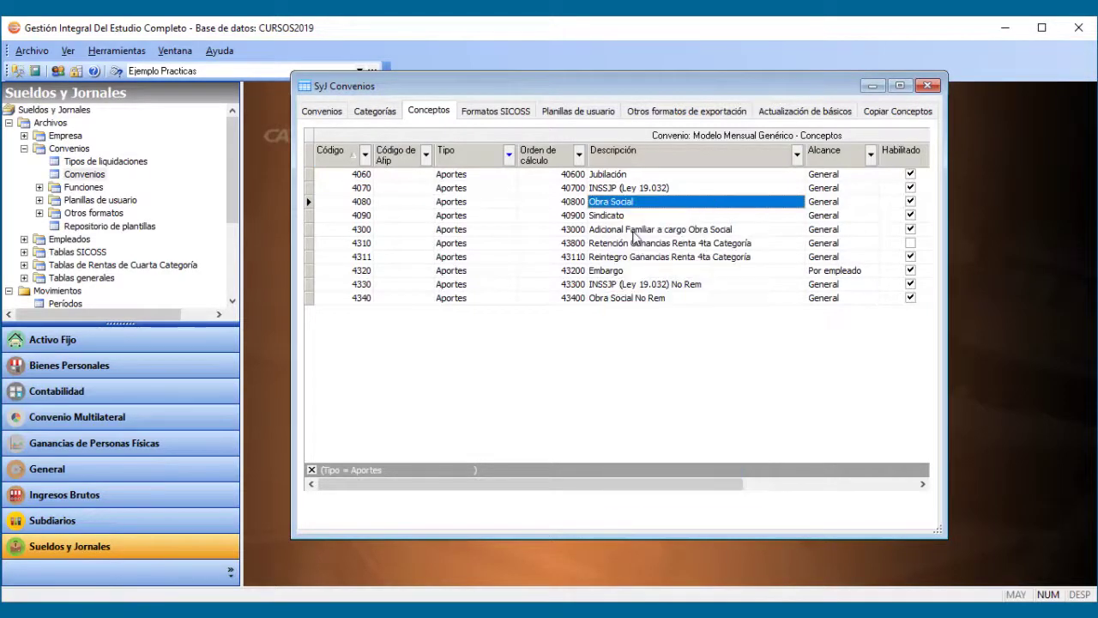
left_click(542, 106)
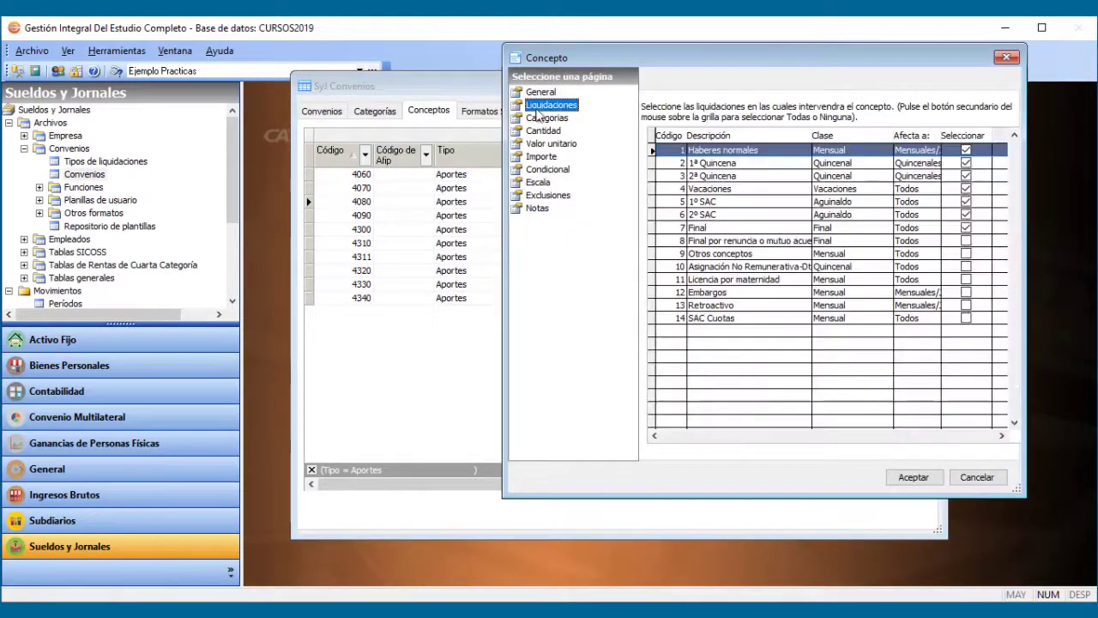
left_click(968, 322)
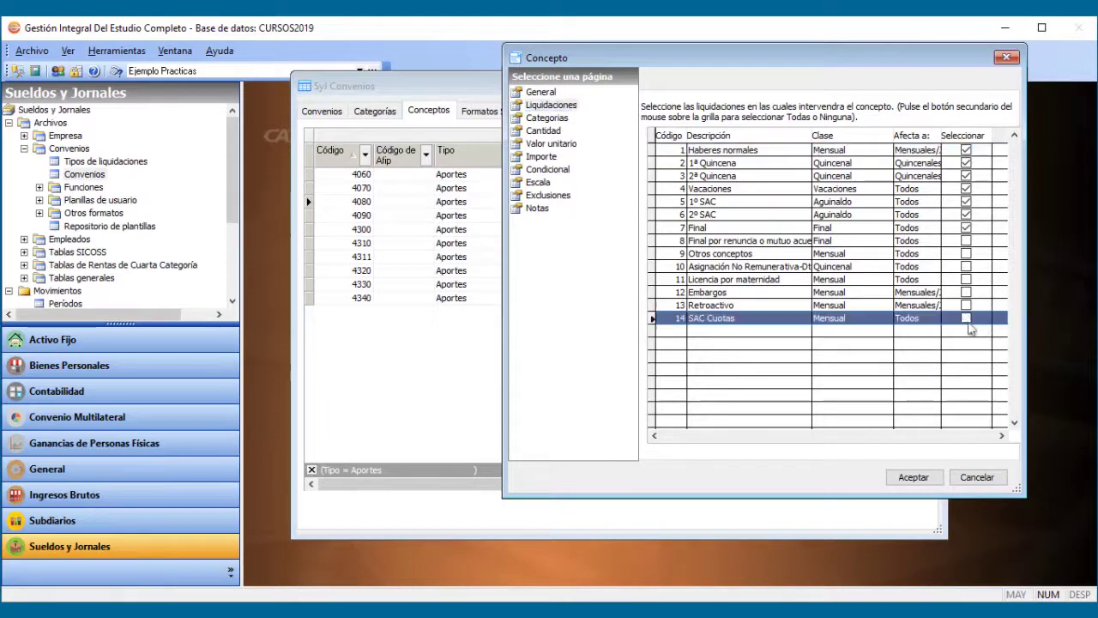
left_click(966, 319)
left_click(911, 477)
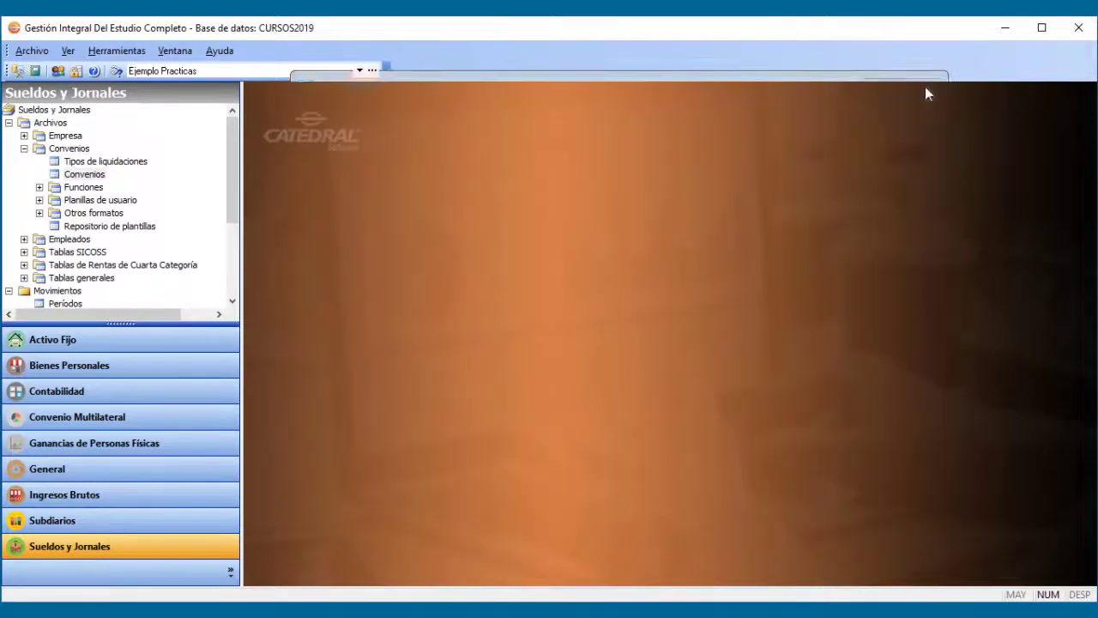
left_click(926, 86)
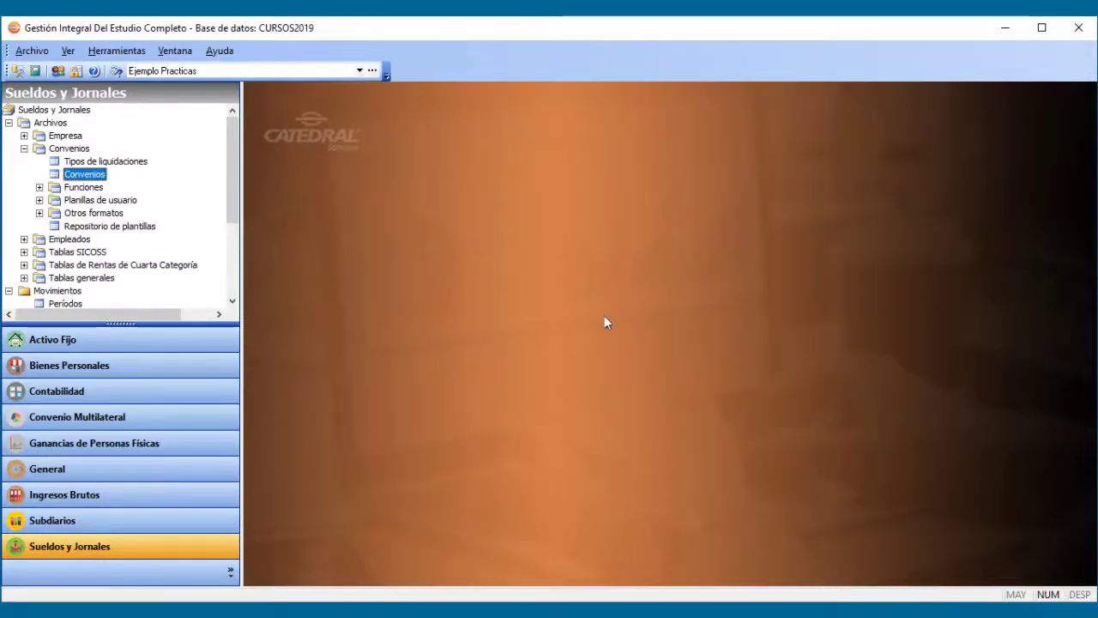